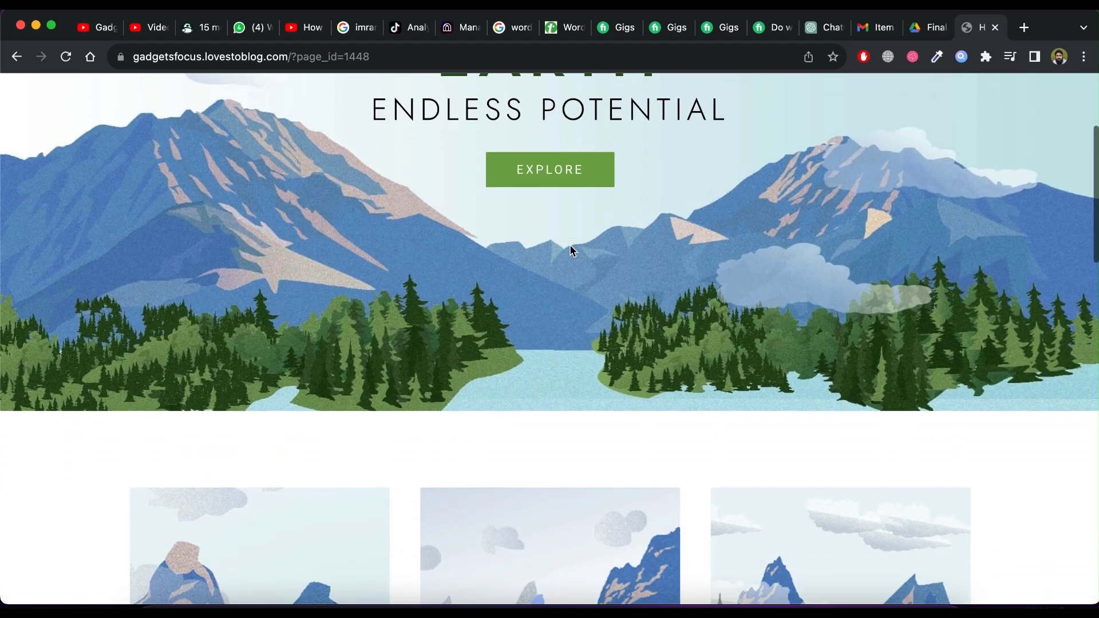
scroll(570, 250, down, 4)
scroll(570, 250, down, 5)
scroll(571, 248, down, 5)
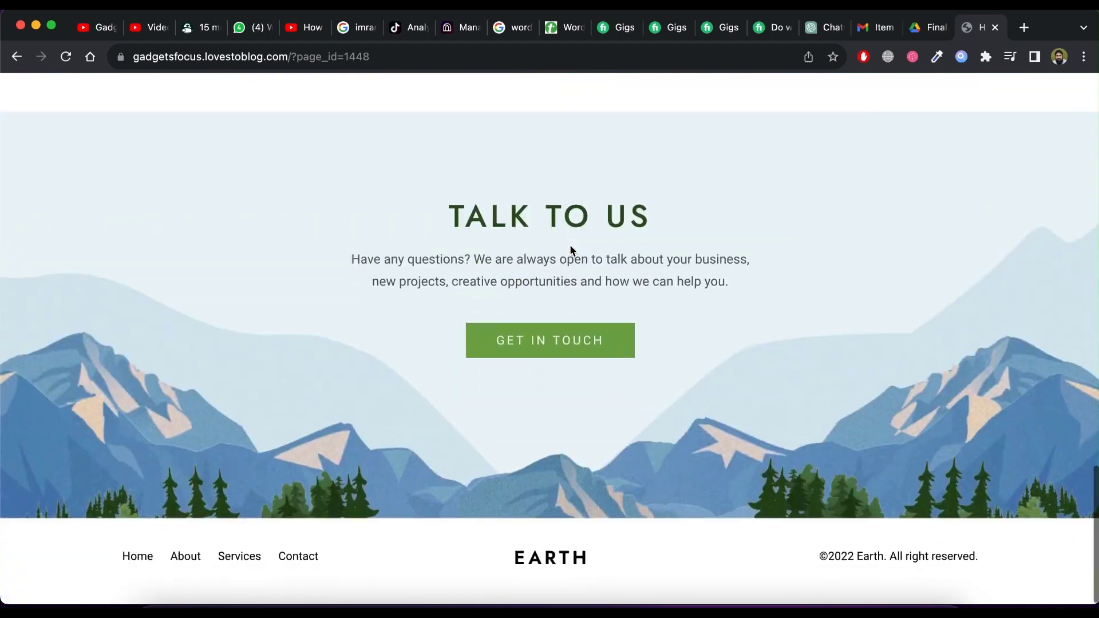
scroll(670, 202, up, 15)
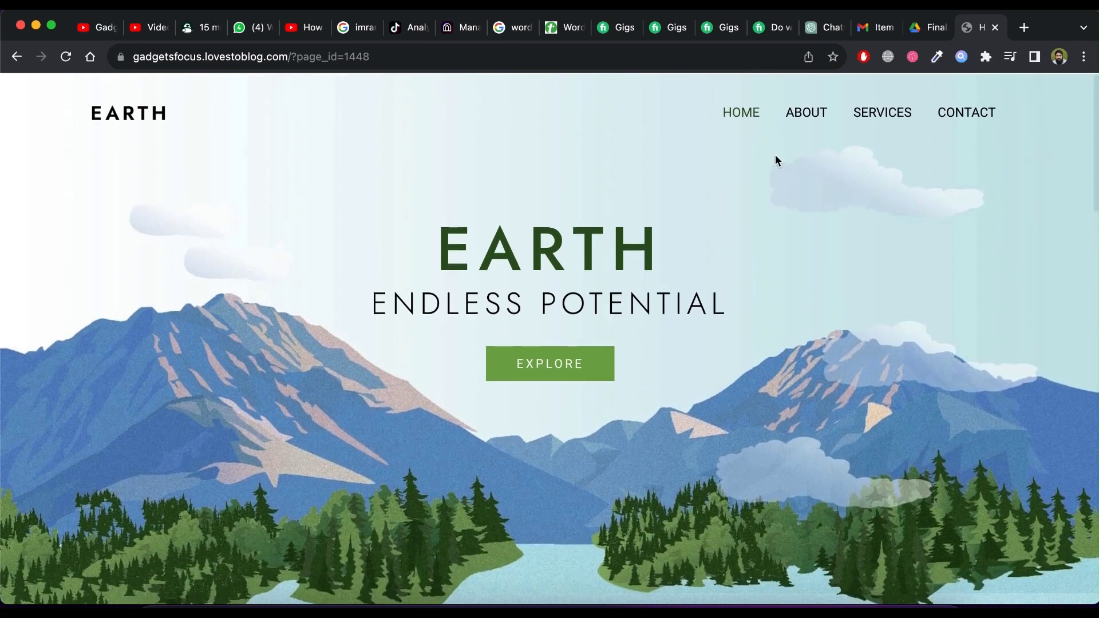
Step: Browse the Earth site's About page, then its Services page down to the footer
click(813, 120)
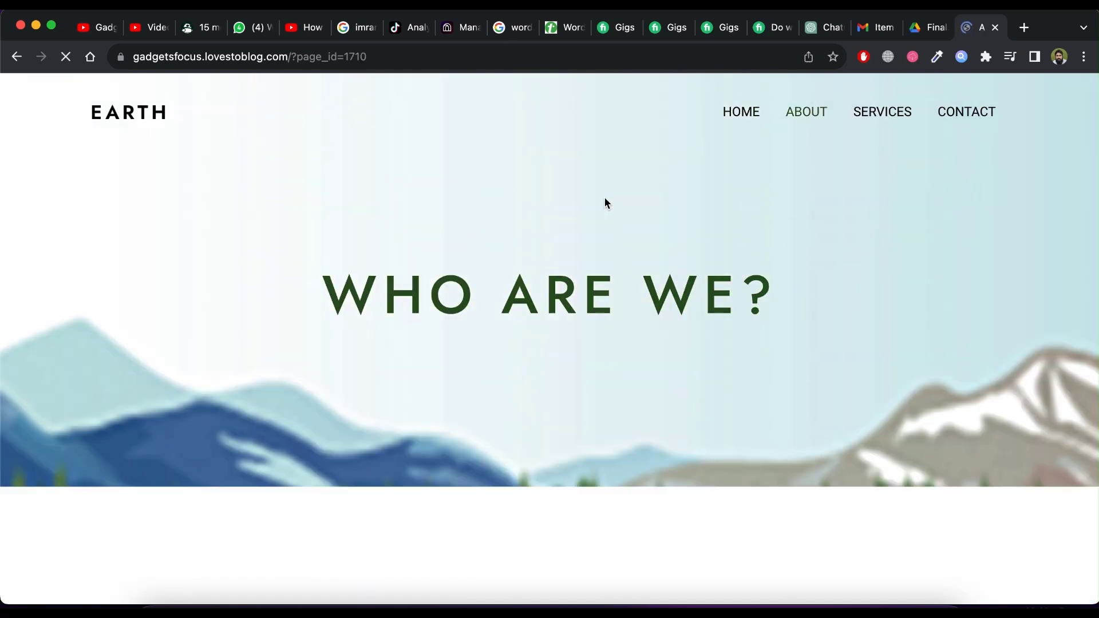
scroll(605, 203, down, 3)
scroll(605, 204, down, 10)
scroll(605, 204, up, 3)
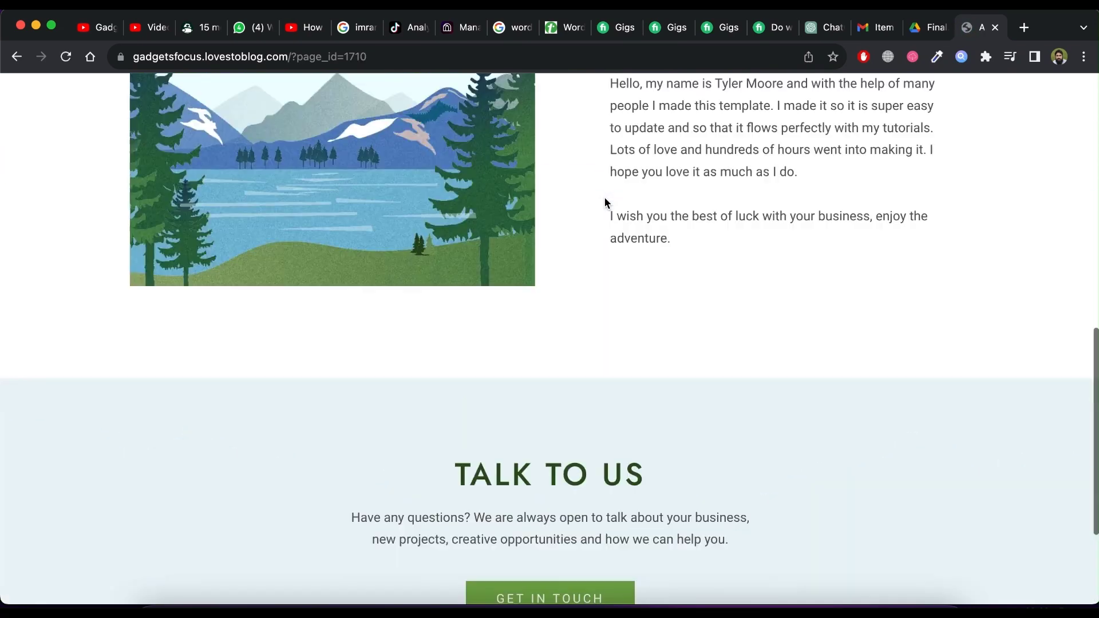
scroll(605, 204, up, 10)
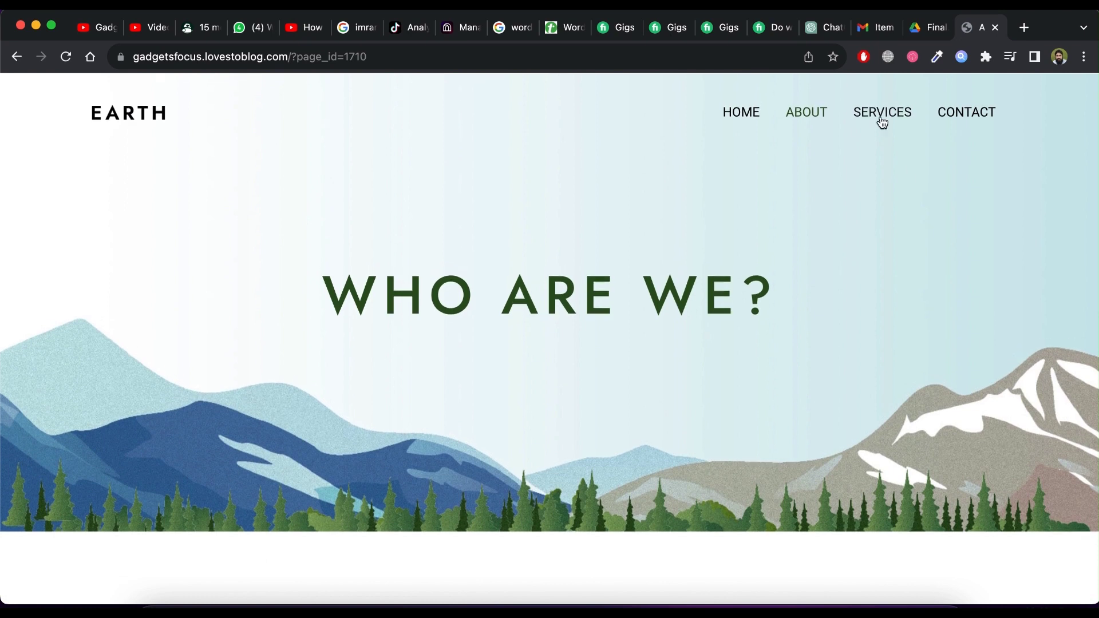
click(880, 117)
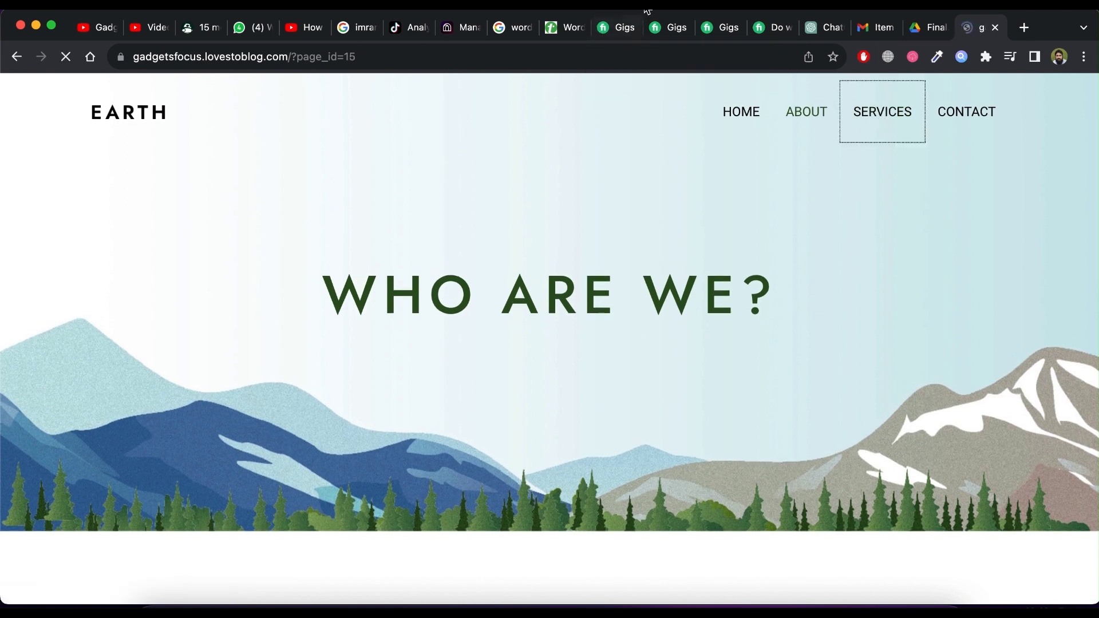
scroll(632, 352, down, 10)
scroll(632, 352, down, 10)
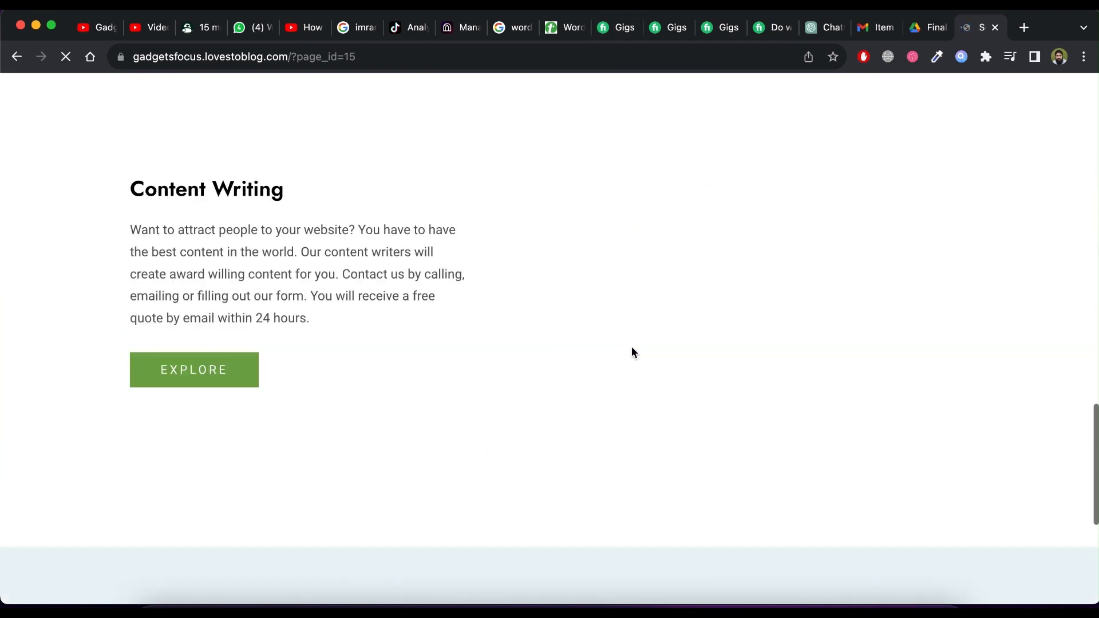
scroll(633, 352, down, 10)
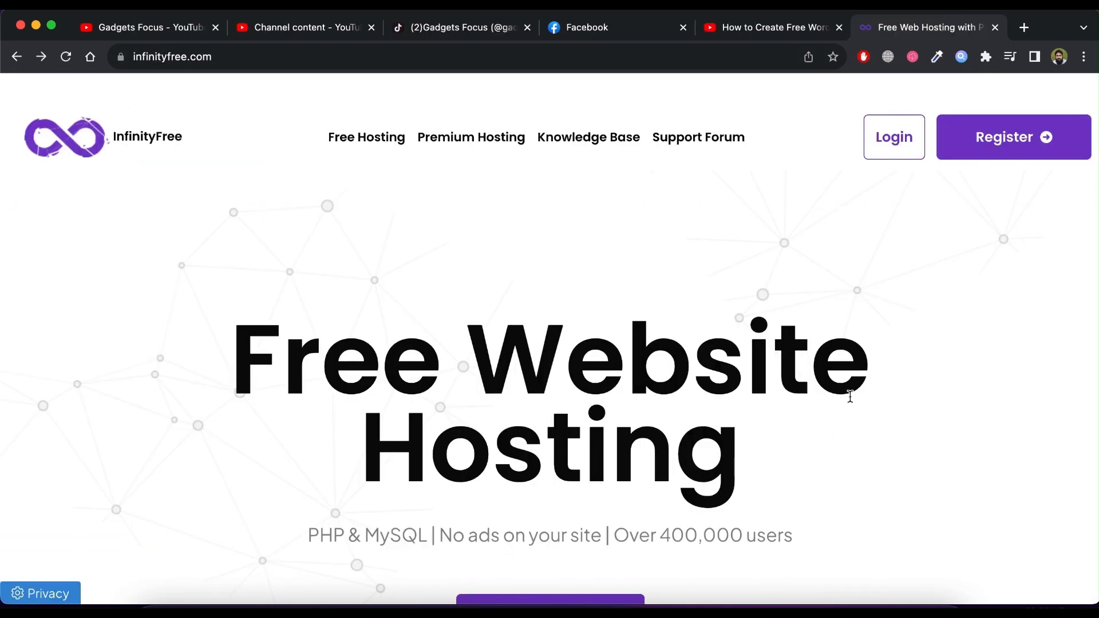
scroll(850, 396, down, 1)
scroll(850, 396, down, 4)
scroll(851, 396, down, 3)
scroll(850, 396, down, 1)
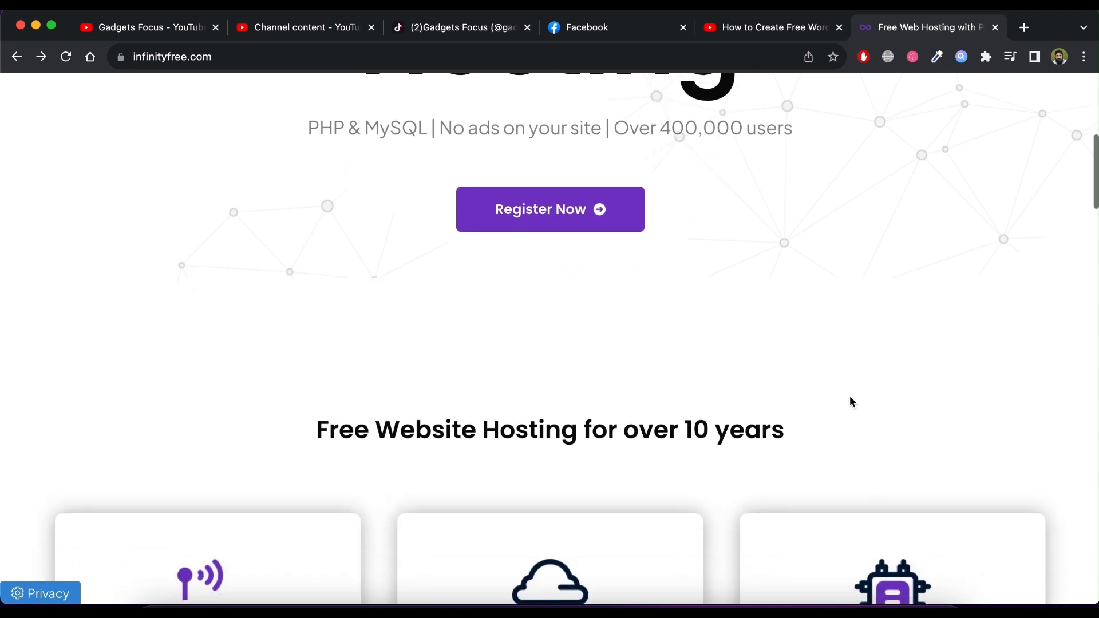
scroll(848, 401, down, 2)
scroll(673, 267, down, 3)
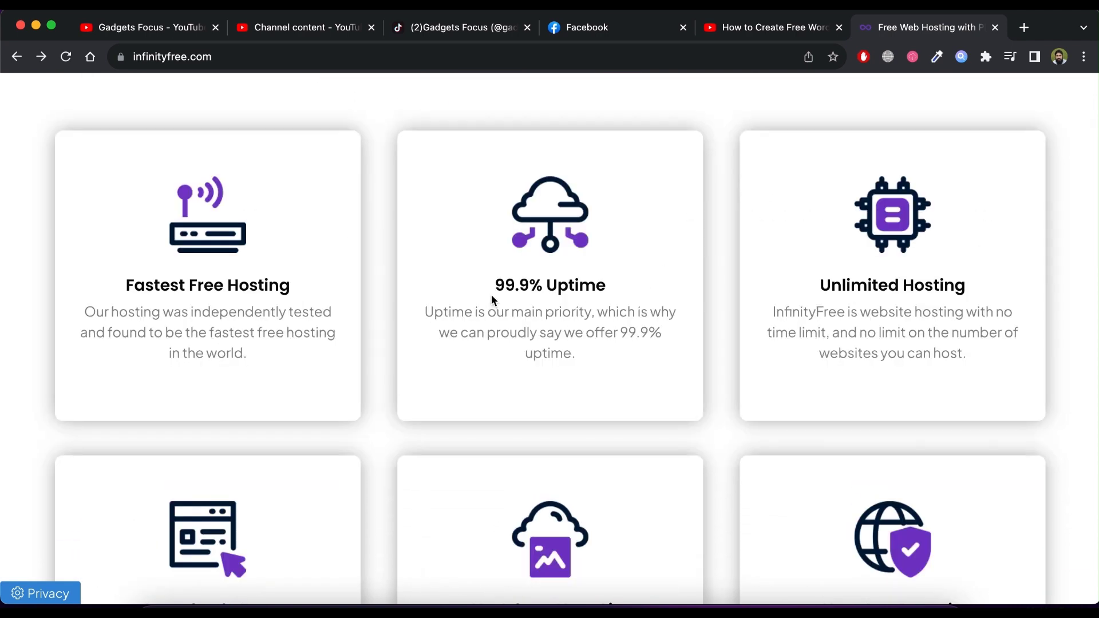
Step: Highlight the 99.9% Uptime and No Ads features, then begin the InfinityFree registration form
drag(491, 294, 614, 289)
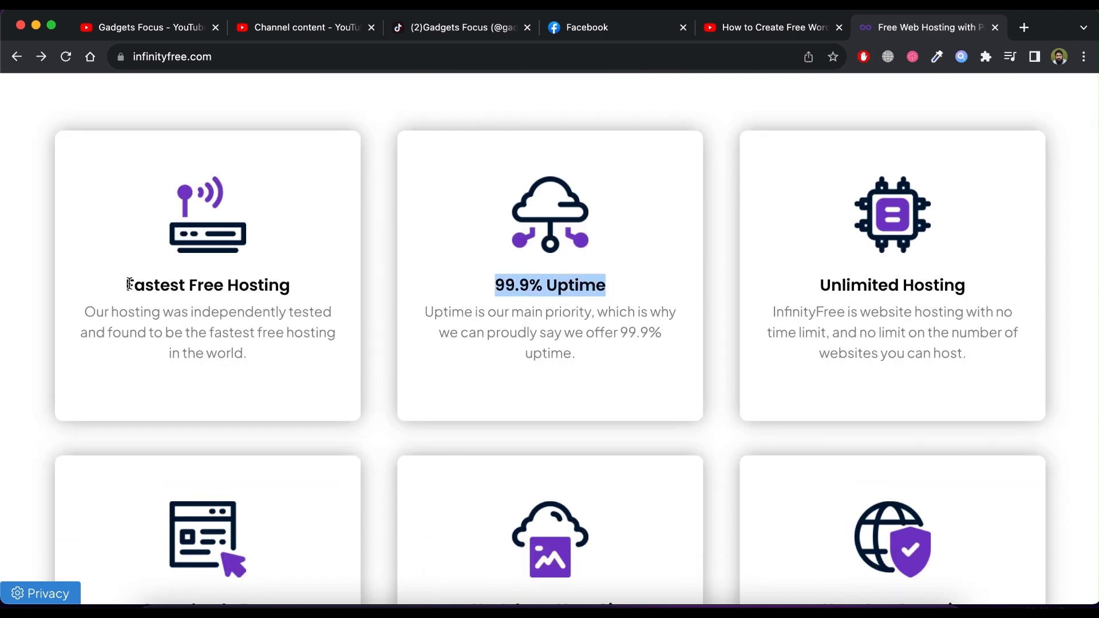
drag(127, 284, 308, 288)
scroll(308, 288, down, 2)
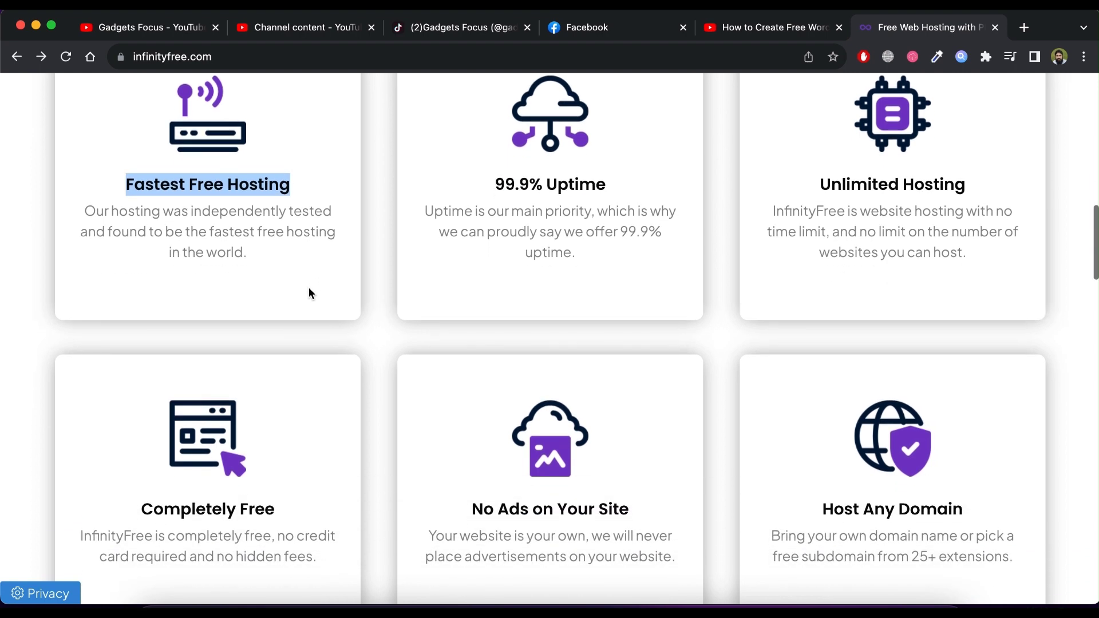
scroll(309, 293, down, 1)
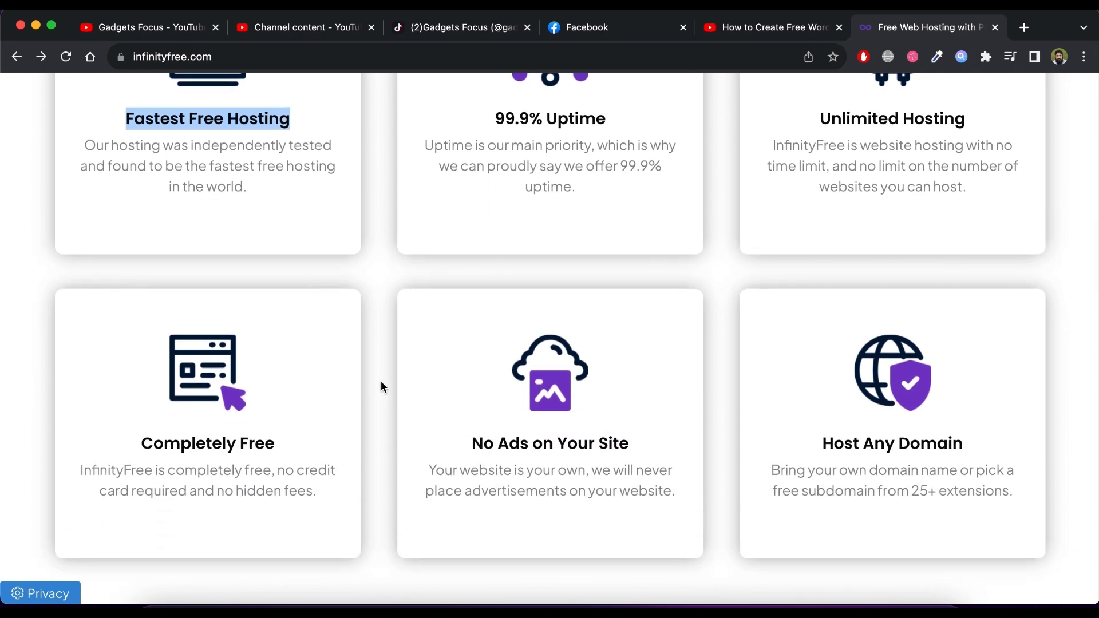
drag(475, 435, 613, 436)
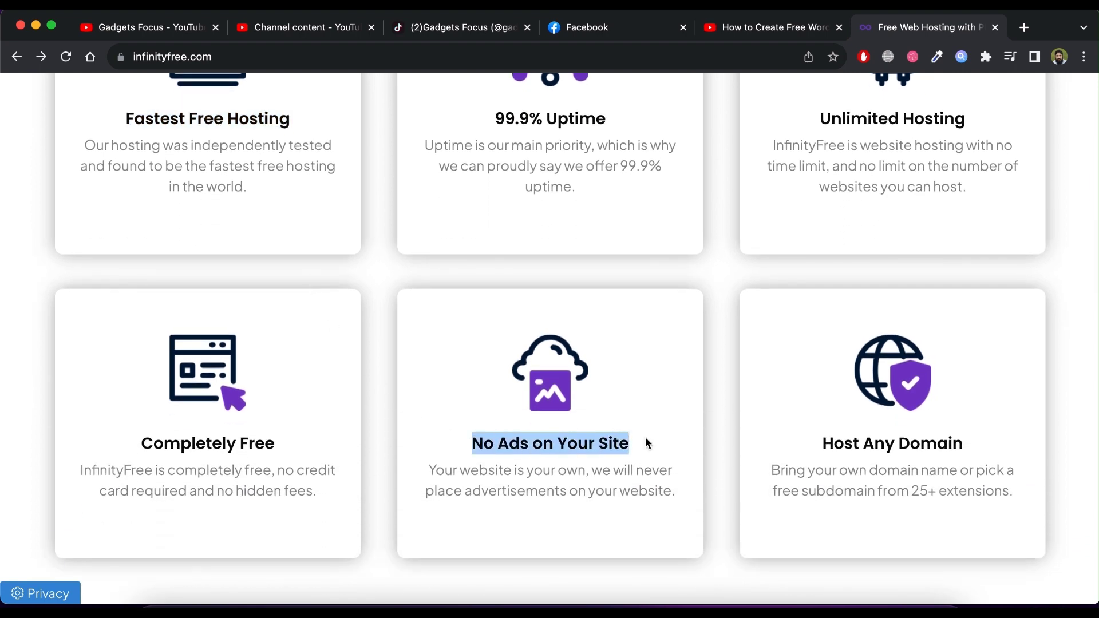
scroll(645, 441, up, 1)
scroll(747, 419, up, 3)
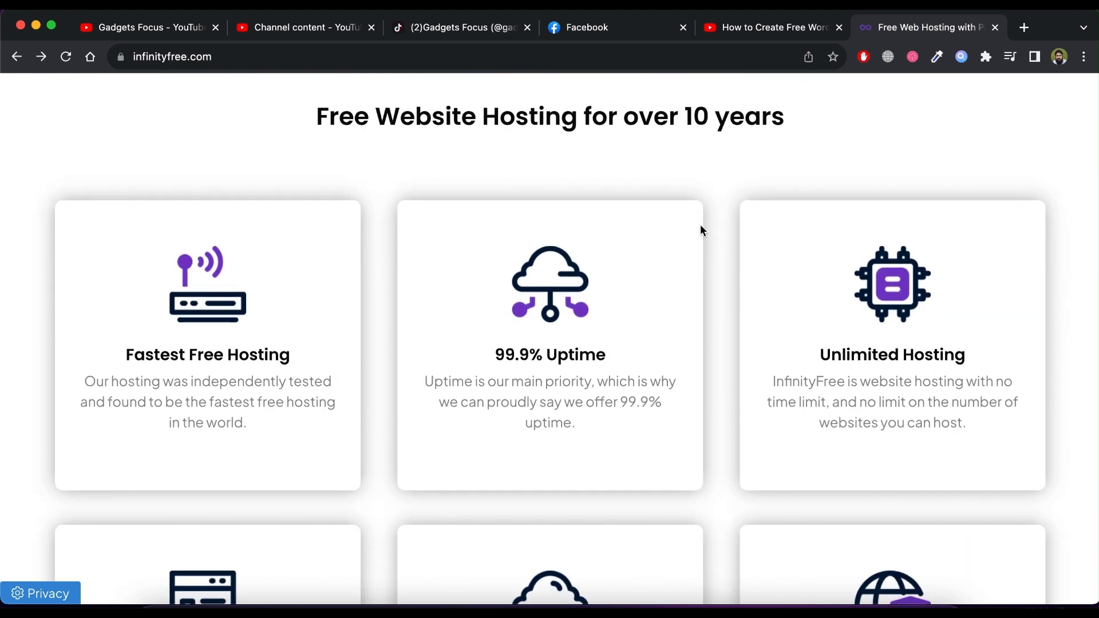
drag(680, 116, 784, 115)
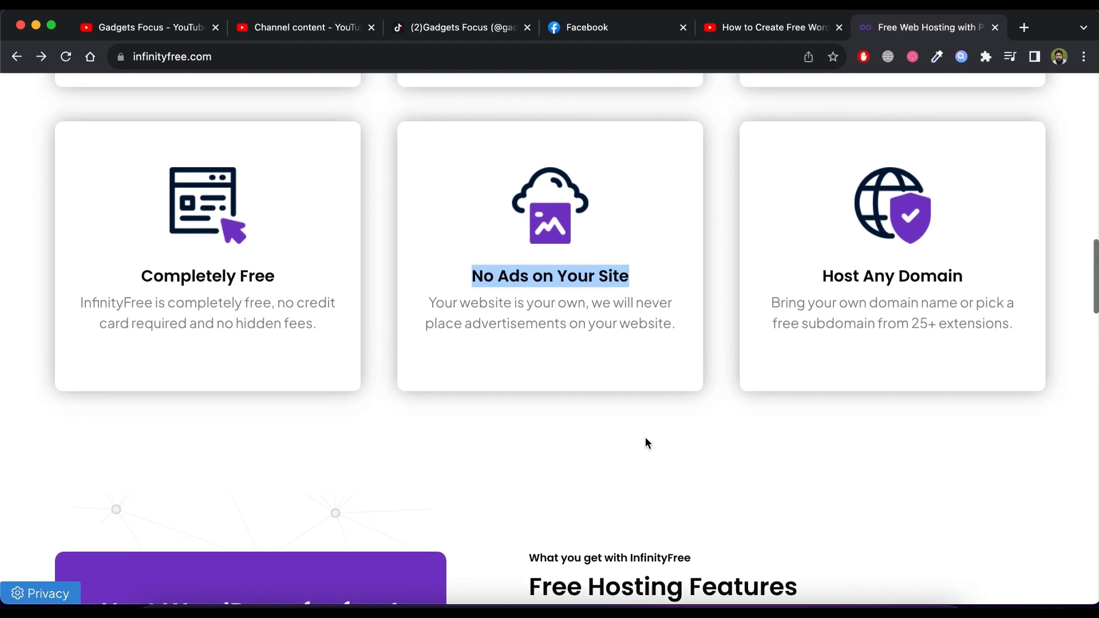
scroll(646, 442, down, 2)
scroll(645, 442, up, 2)
scroll(744, 555, up, 5)
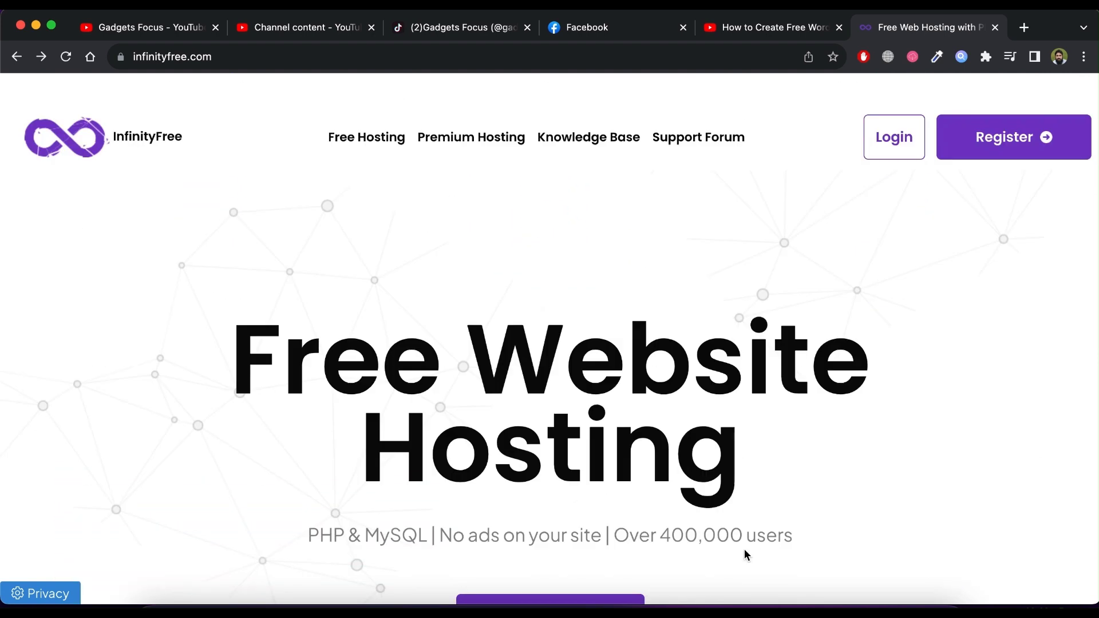
scroll(850, 396, down, 2)
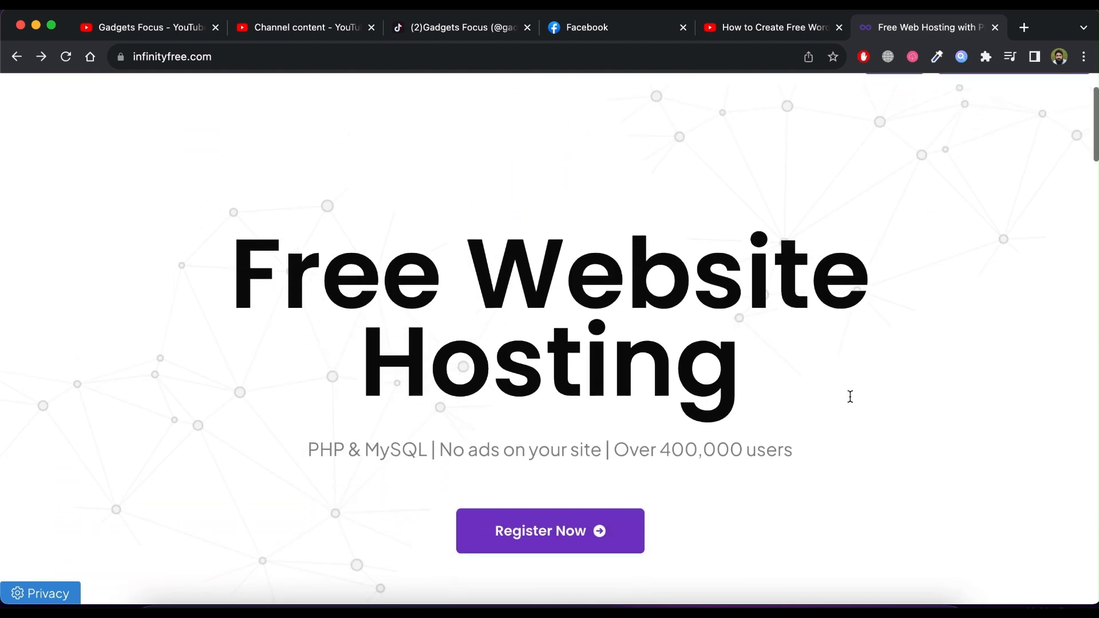
scroll(849, 396, down, 3)
scroll(849, 396, down, 2)
scroll(849, 400, down, 1)
scroll(849, 400, down, 1)
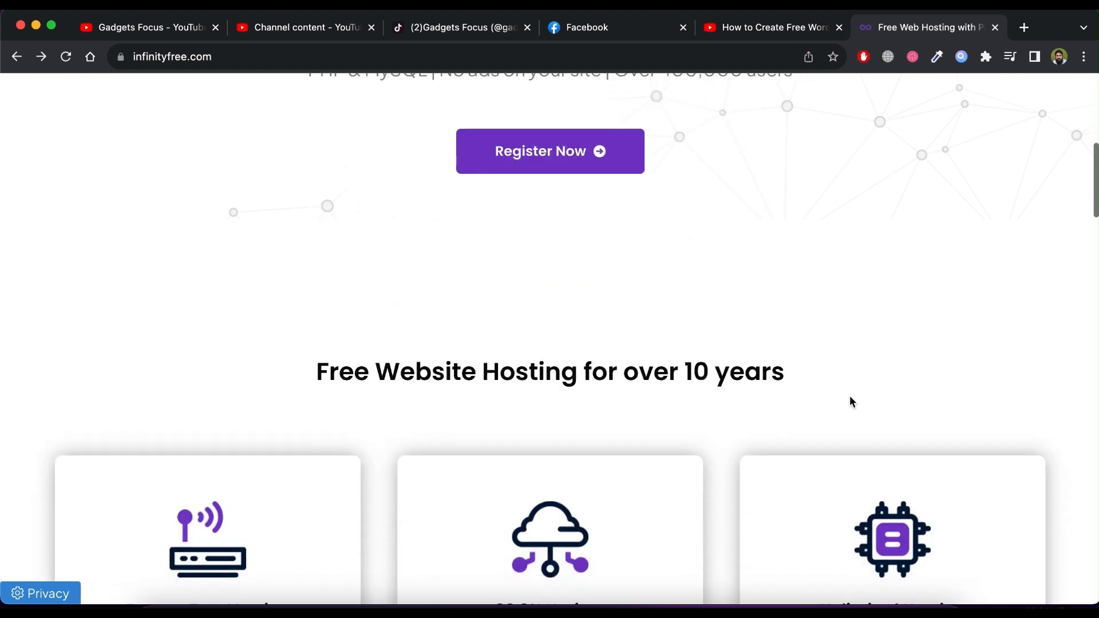
scroll(849, 401, down, 1)
scroll(645, 437, down, 5)
scroll(645, 437, up, 4)
scroll(645, 437, up, 7)
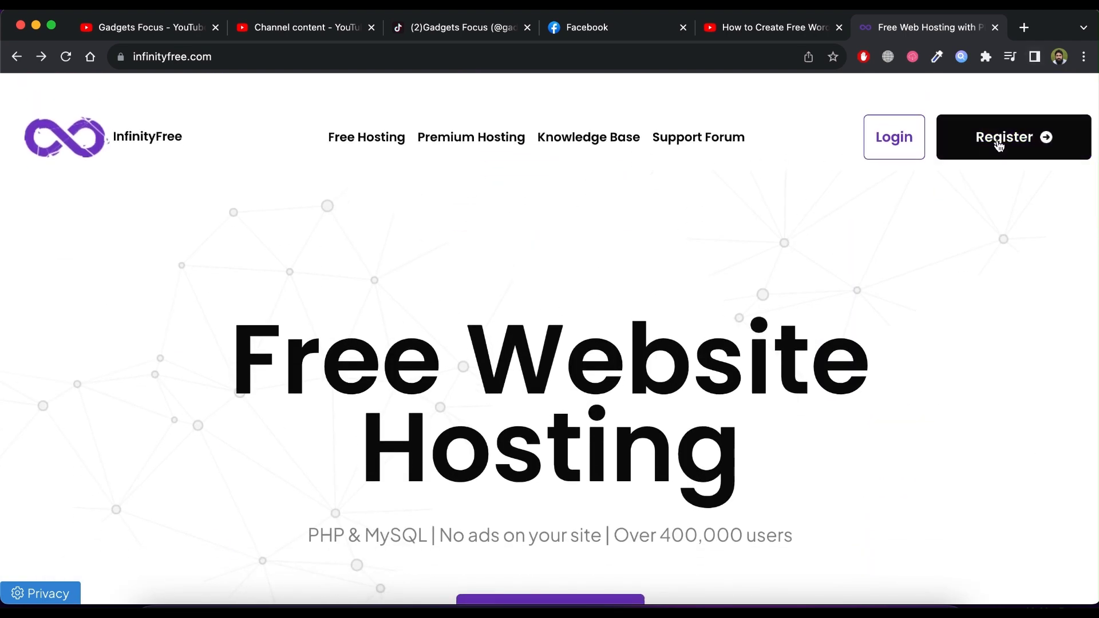
click(998, 146)
click(526, 269)
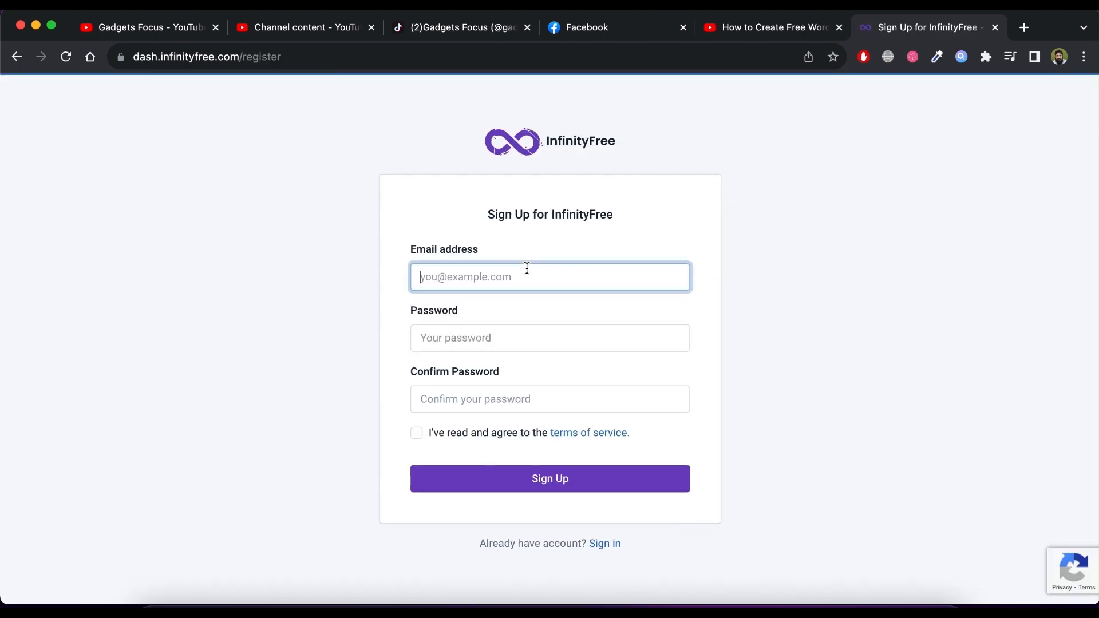
text(ib)
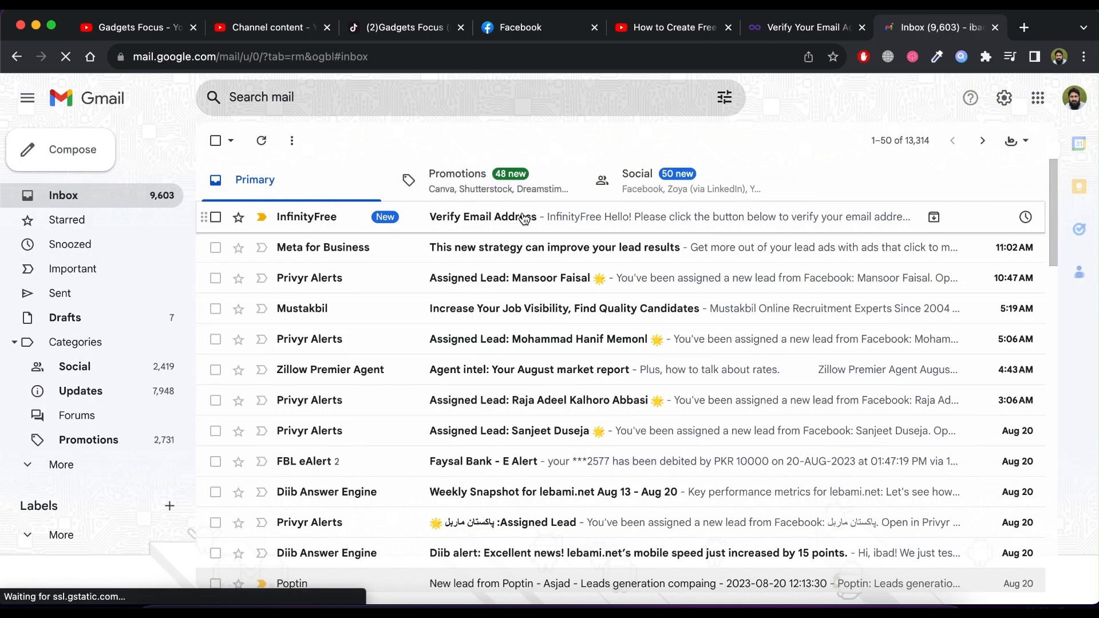
Step: Confirm the address via Verify Email Address and accept the dashboard's privacy consent banner
click(522, 216)
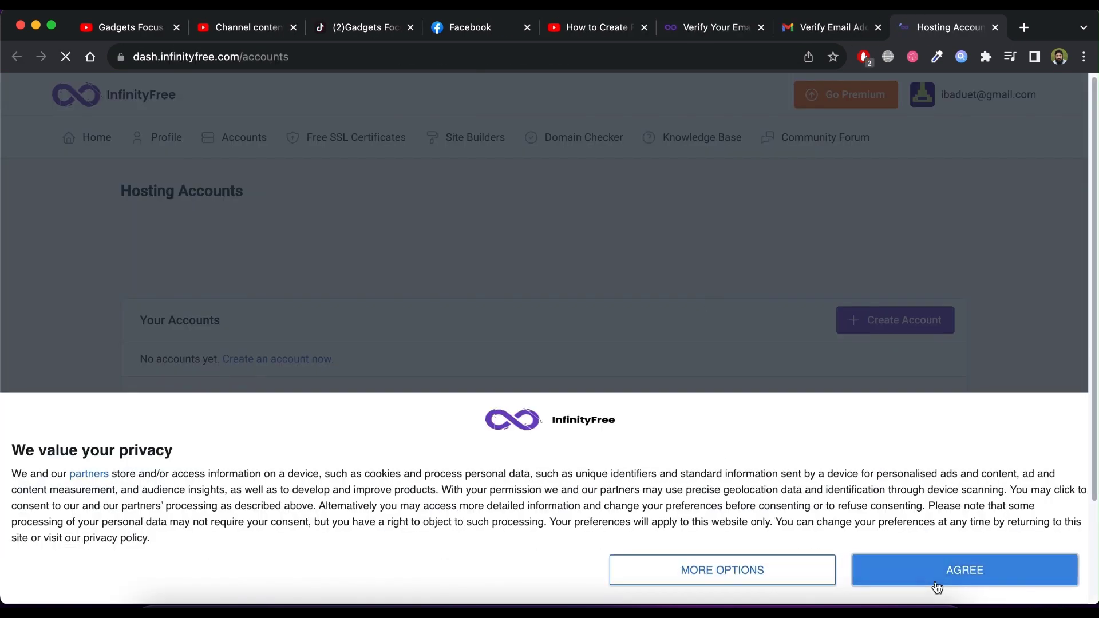
click(933, 582)
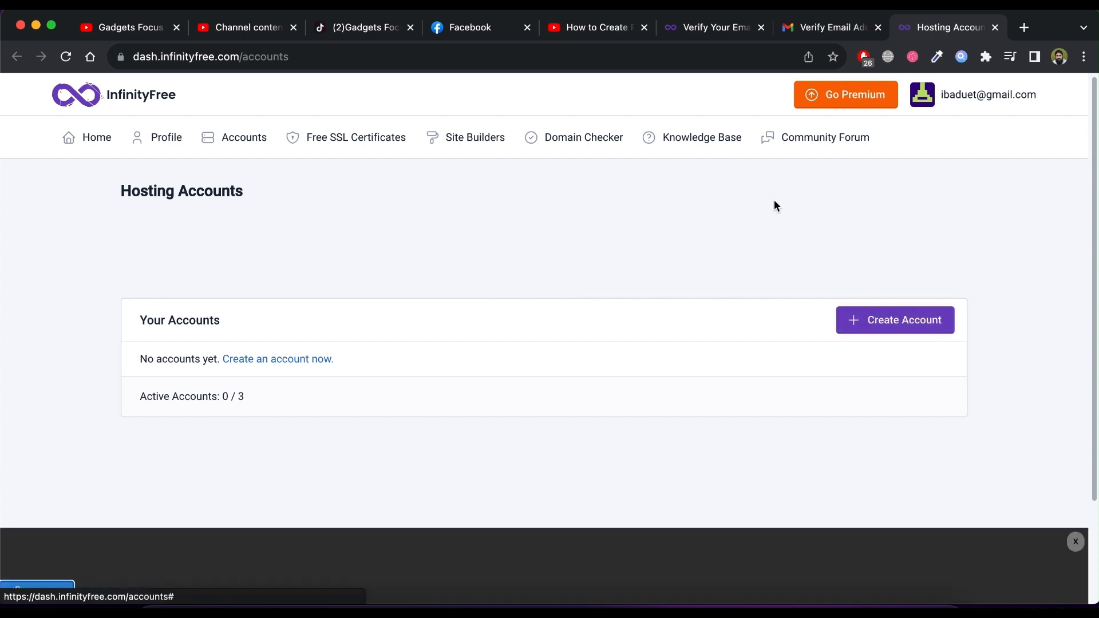
Step: Start a new hosting account for gadgetsfocus.lovestoblog.com and check its availability
click(883, 331)
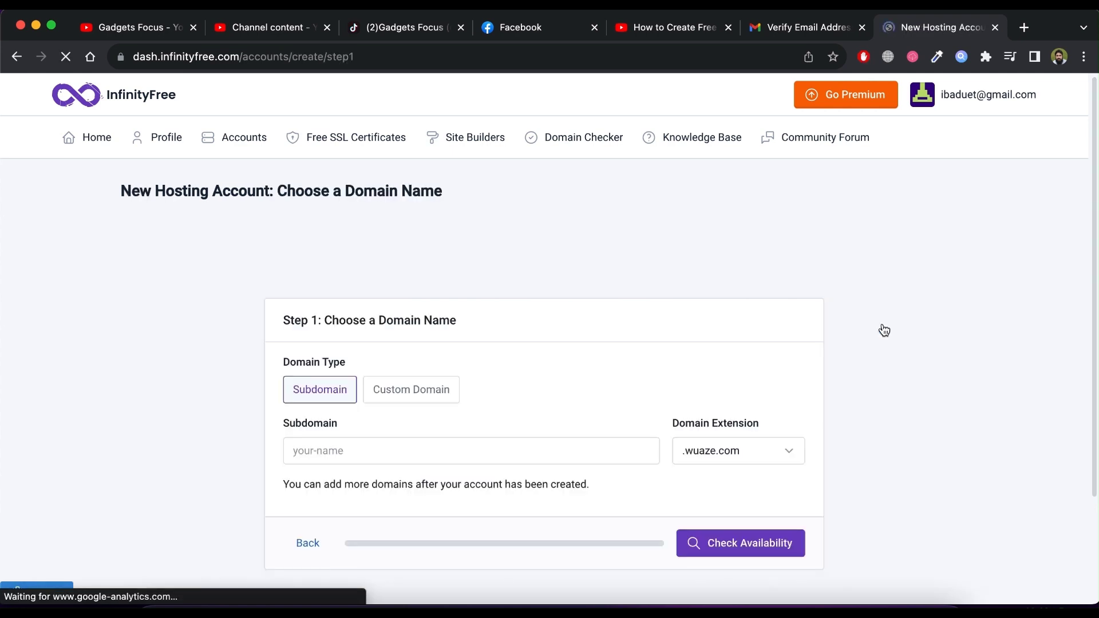
scroll(504, 406, down, 1)
scroll(504, 408, down, 1)
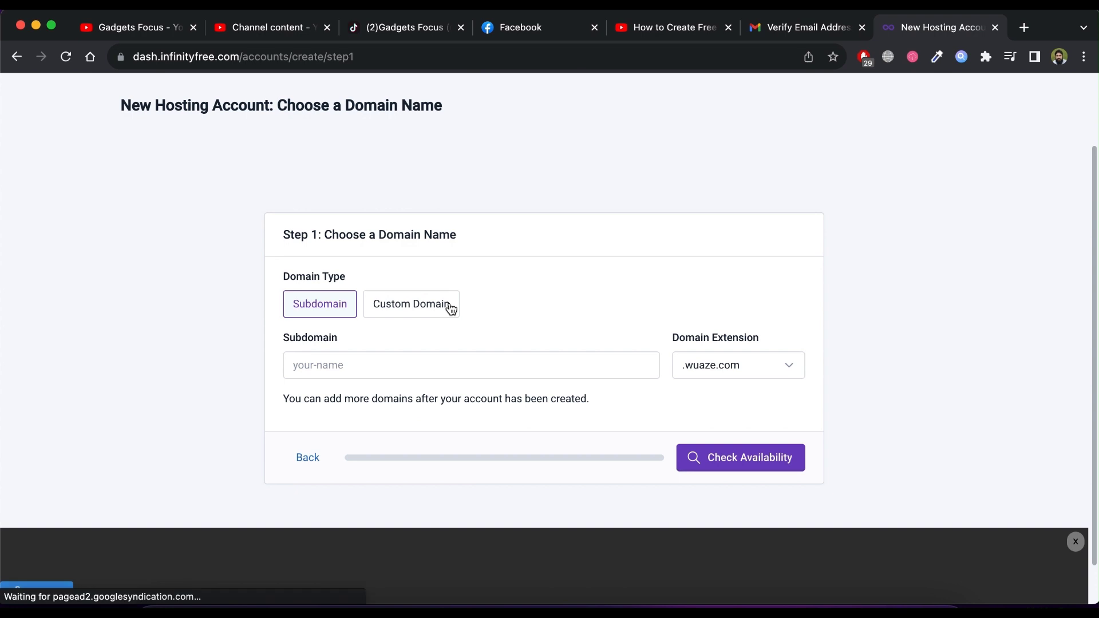
click(390, 369)
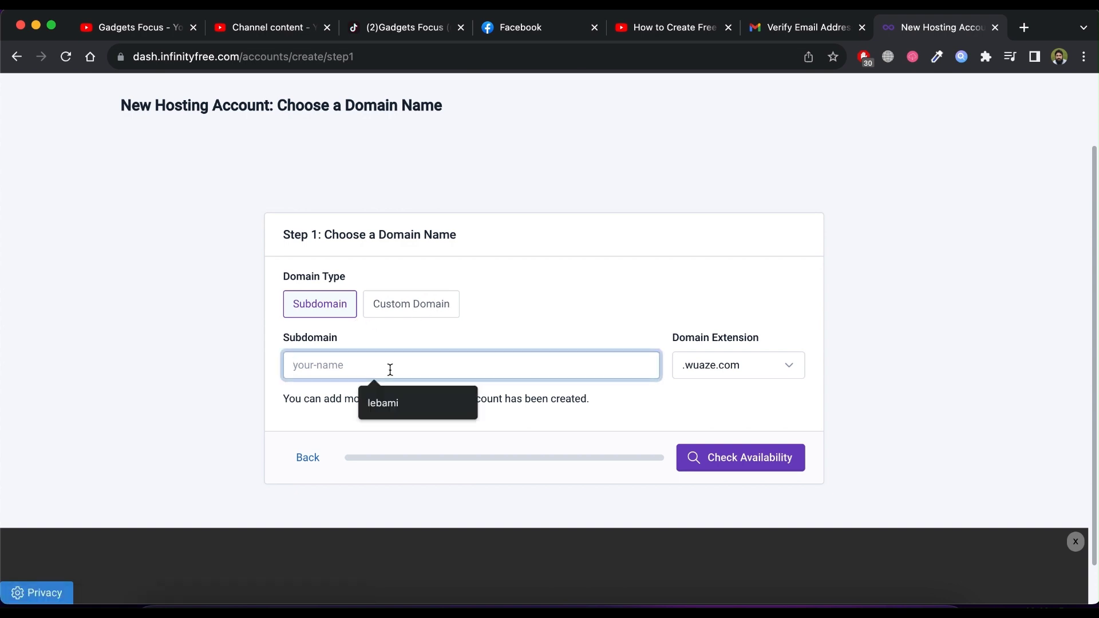
text(gadgetsfocus)
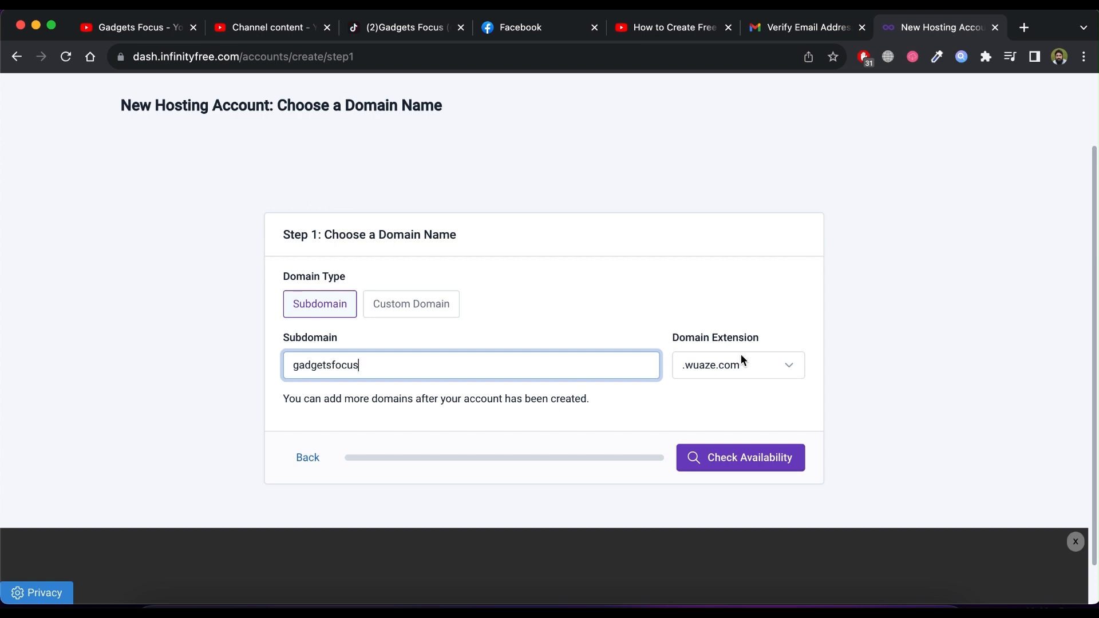
click(741, 360)
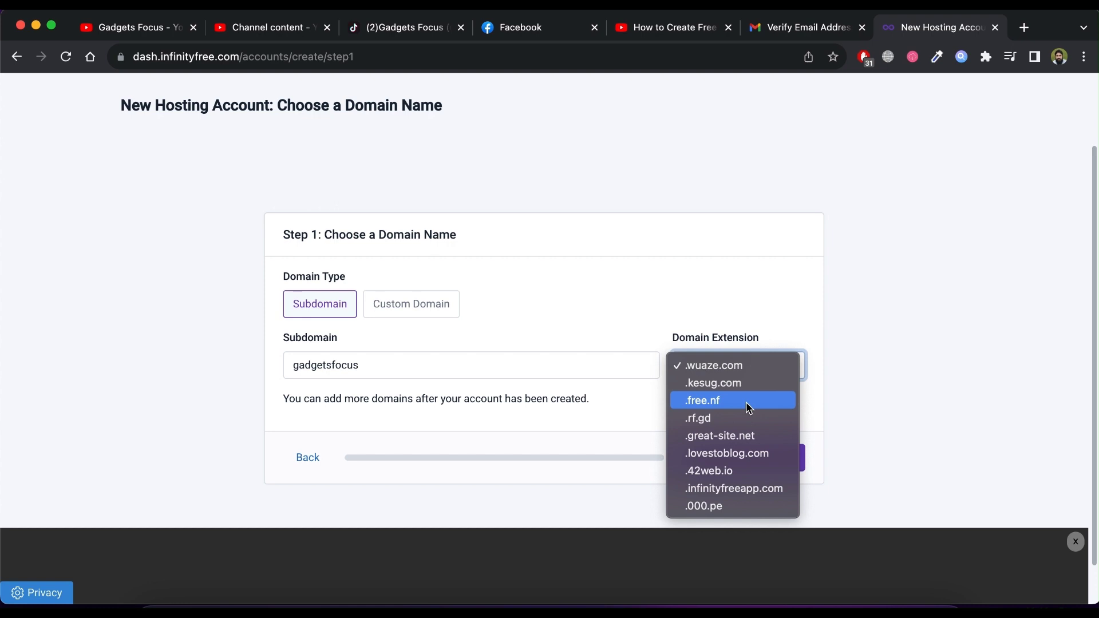
click(740, 453)
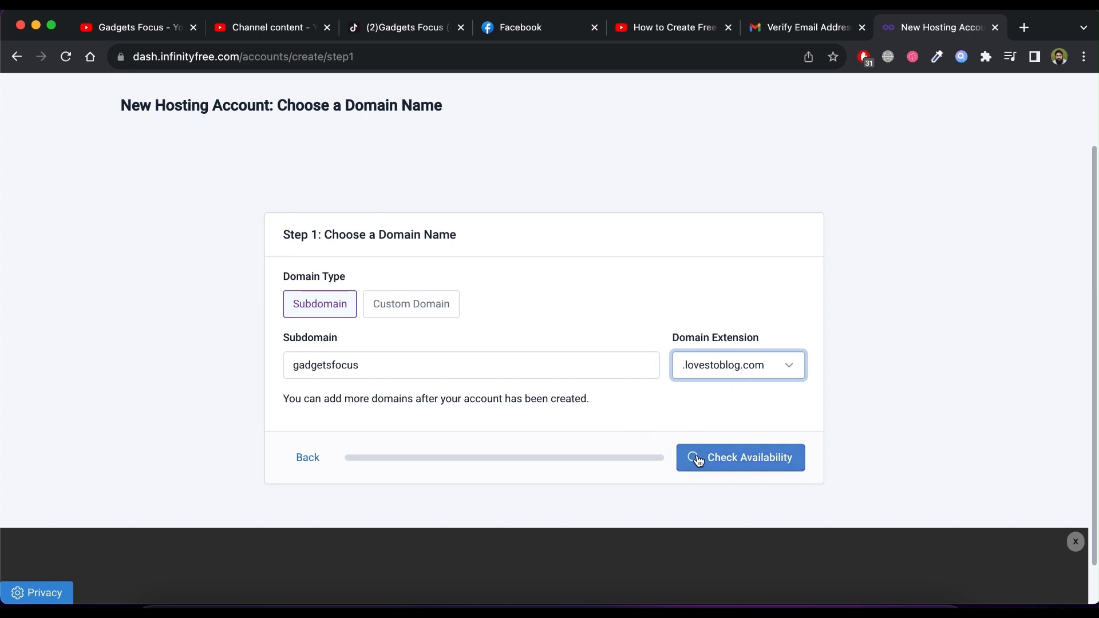
click(729, 464)
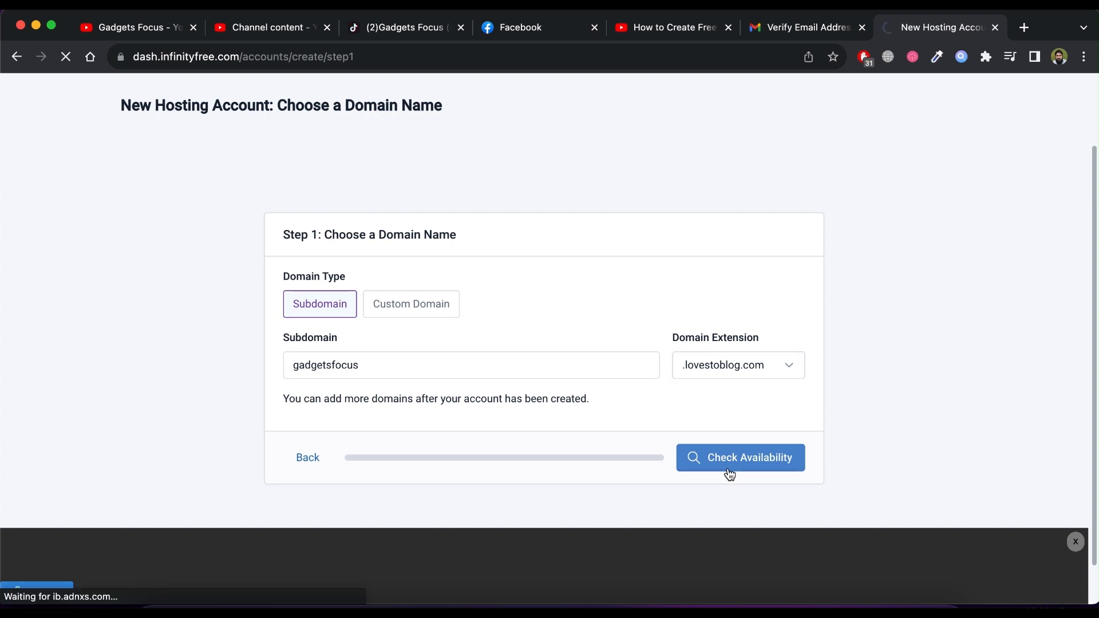
scroll(669, 456, down, 2)
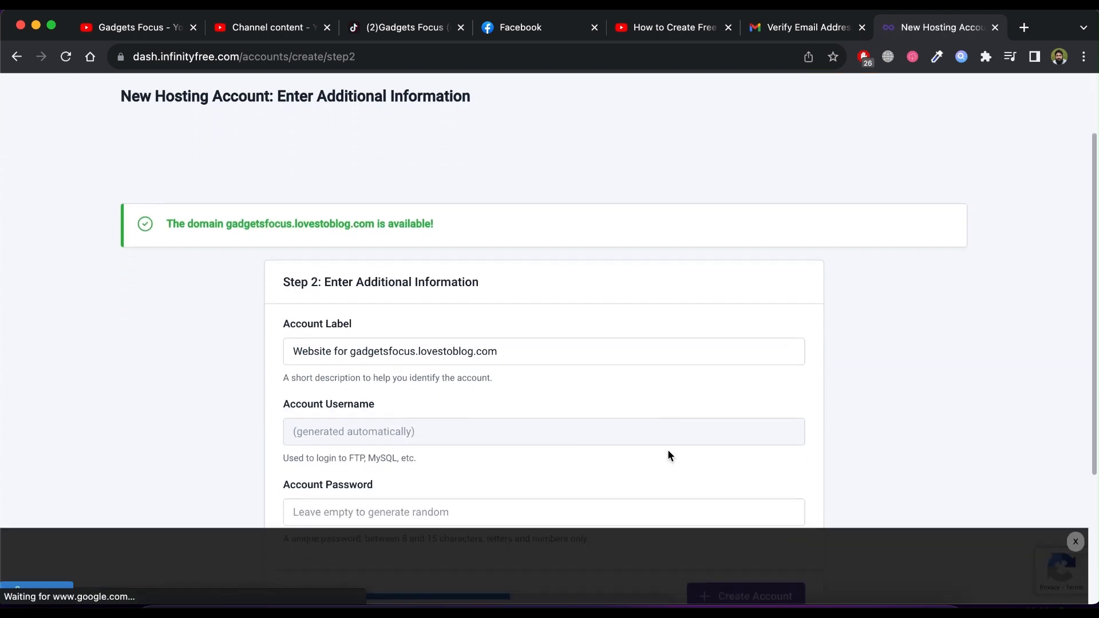
scroll(667, 457, down, 1)
scroll(668, 457, down, 2)
scroll(668, 456, down, 2)
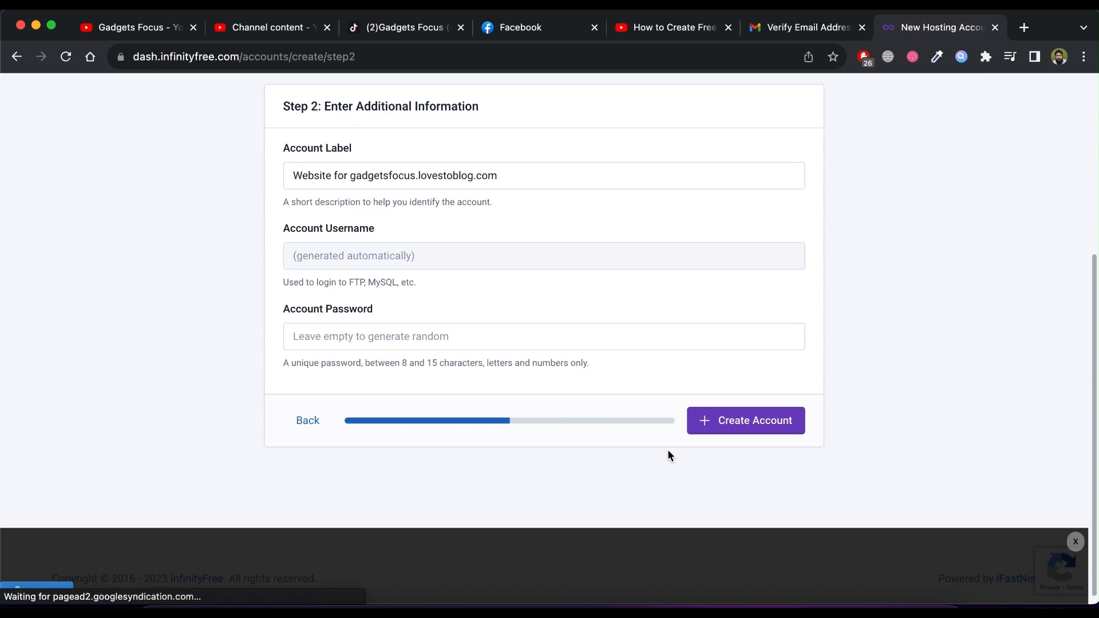
Step: Create the gadgetsfocus.lovestoblog.com account, keeping the default username and password
click(749, 432)
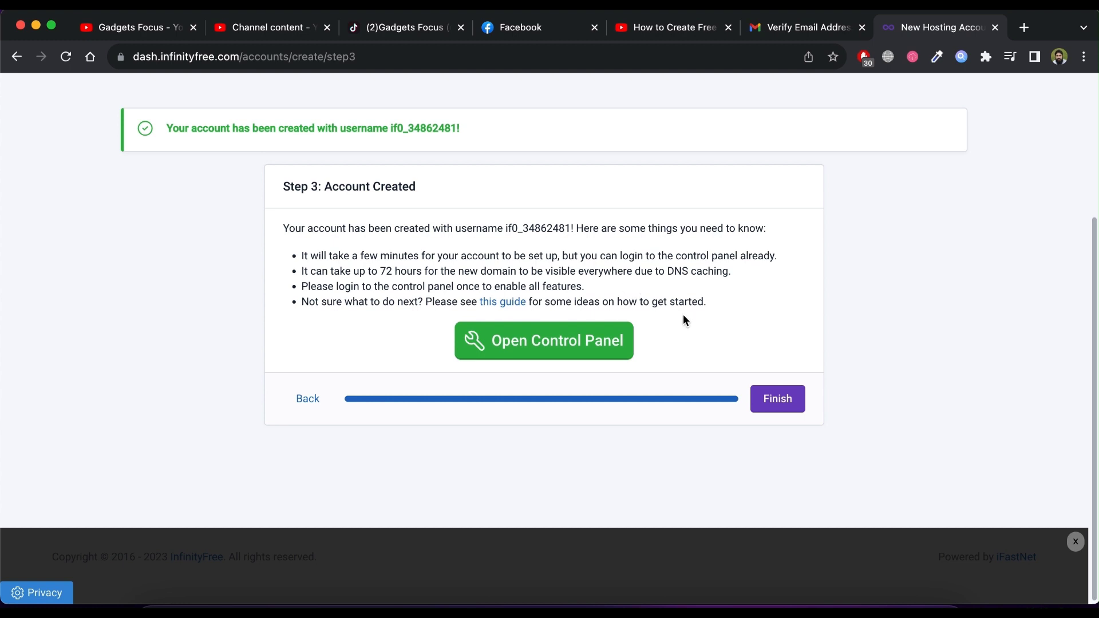
Step: Finish the setup wizard, enter the Control Panel and approve InfinityFree's service emails
click(779, 398)
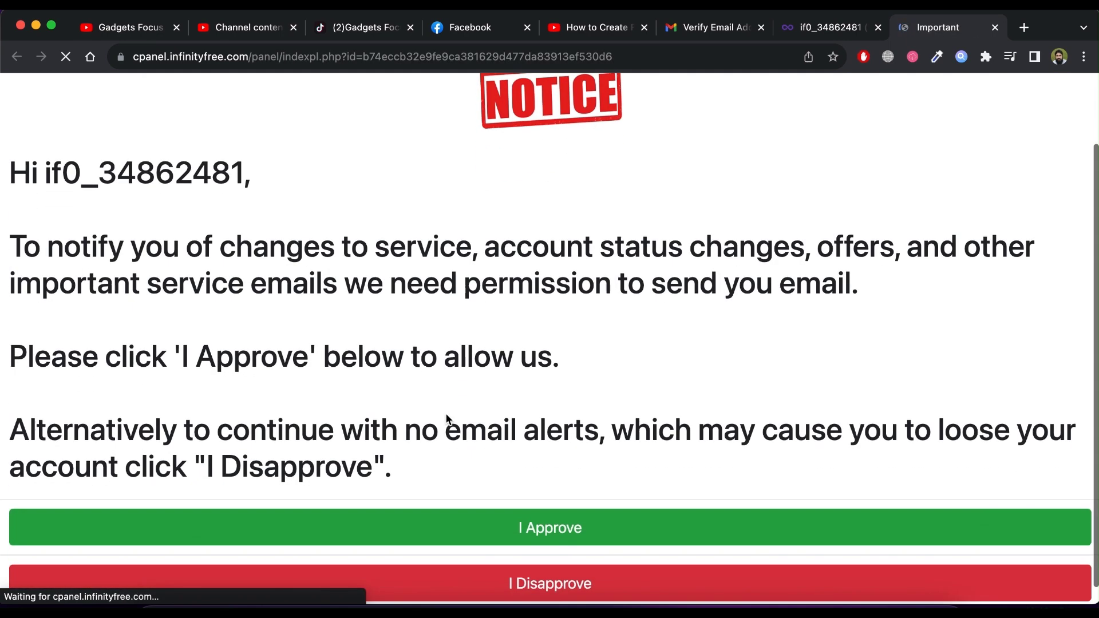
click(546, 507)
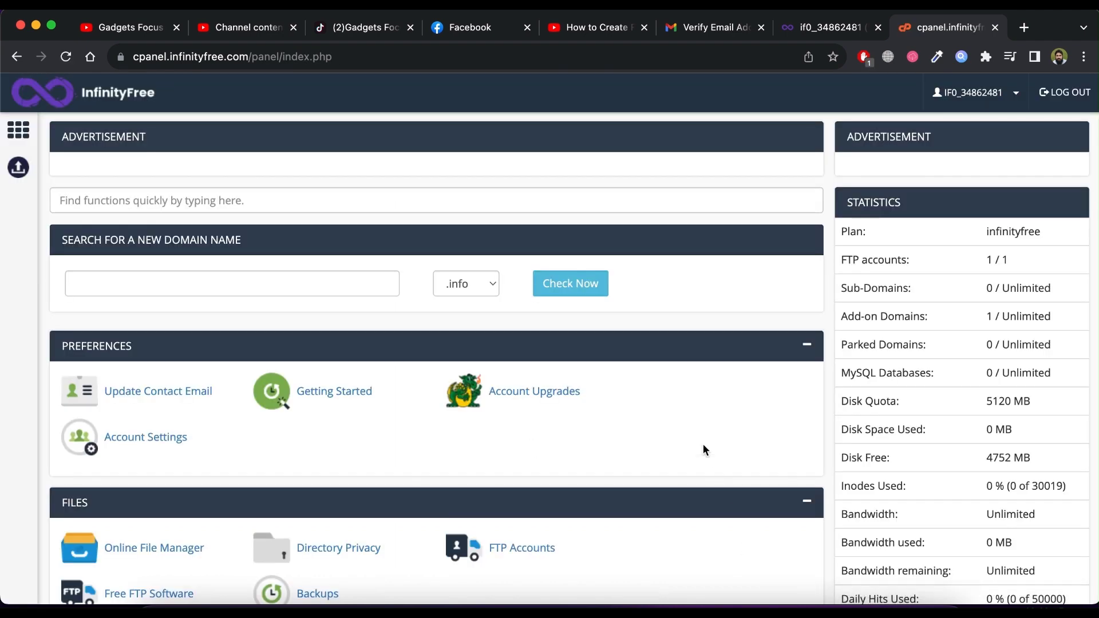
scroll(704, 444, down, 1)
scroll(703, 444, down, 2)
scroll(704, 444, down, 4)
scroll(704, 444, down, 1)
scroll(703, 449, down, 2)
scroll(703, 451, down, 3)
scroll(704, 450, down, 2)
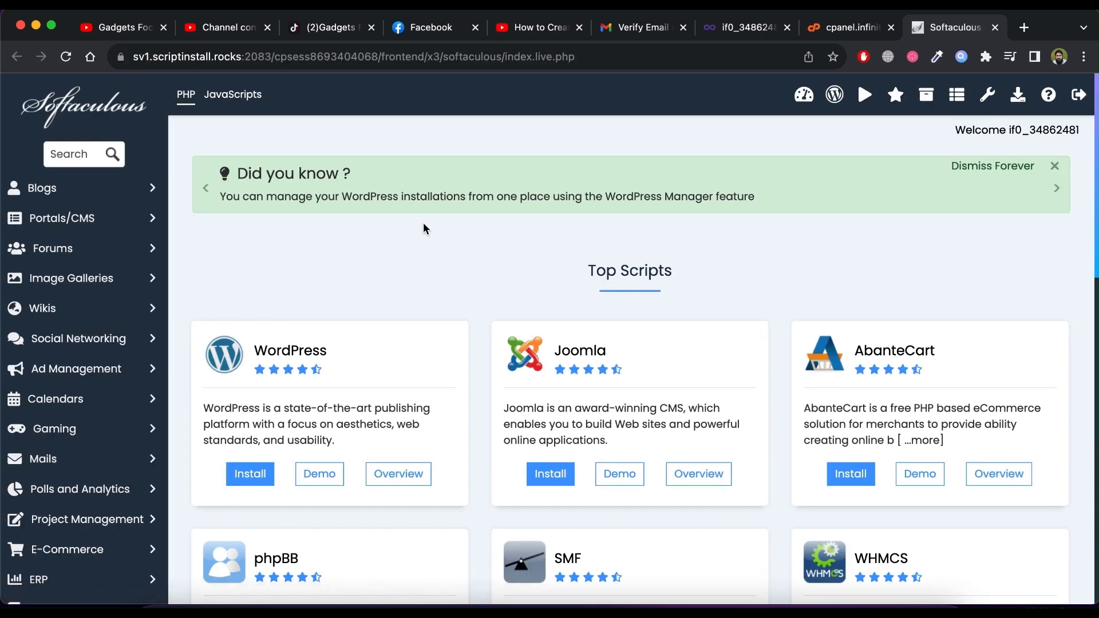
click(299, 375)
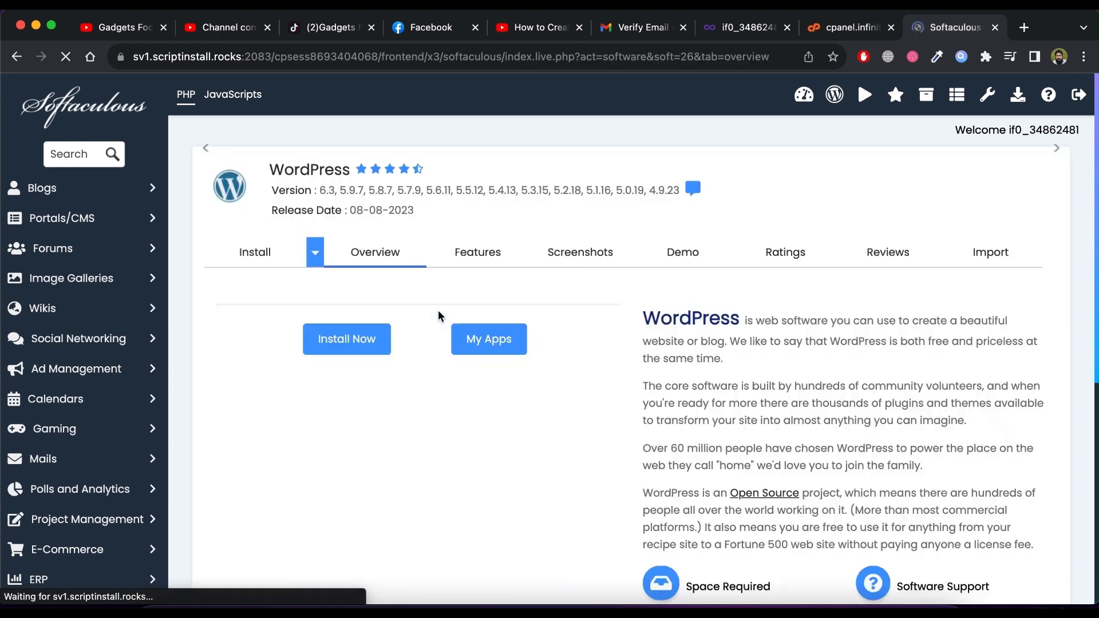
scroll(447, 350, down, 3)
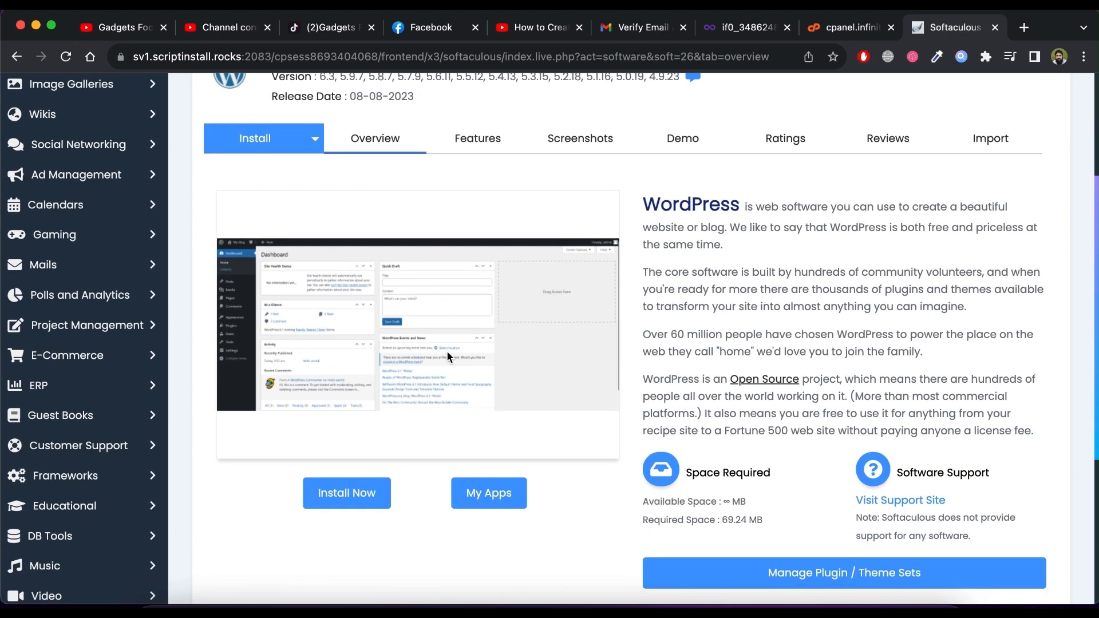
scroll(413, 356, down, 2)
click(350, 337)
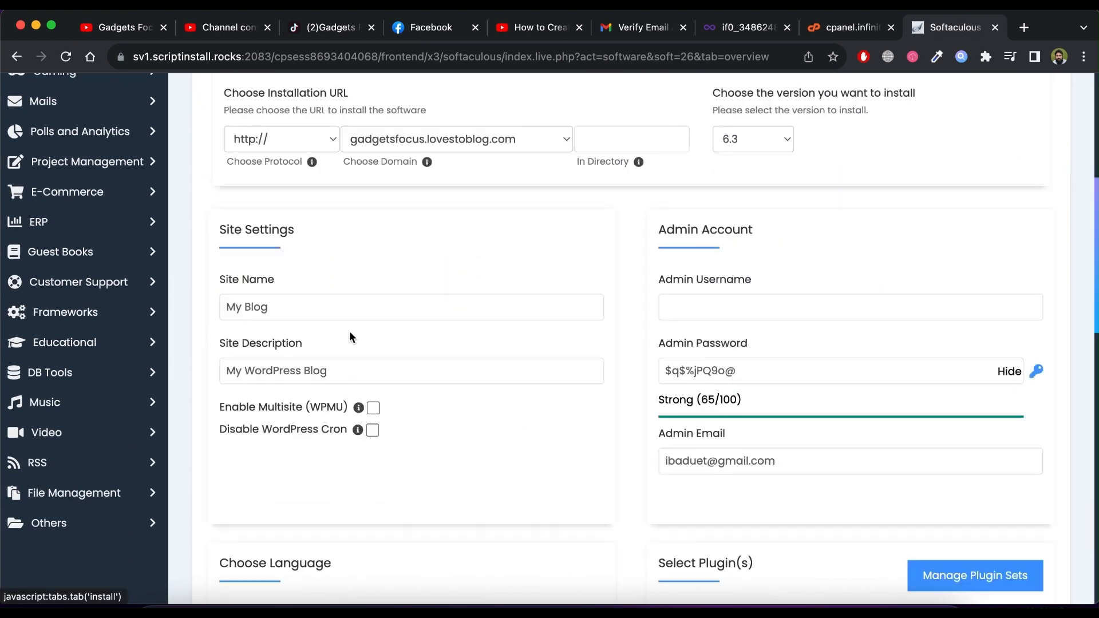
scroll(515, 328, up, 2)
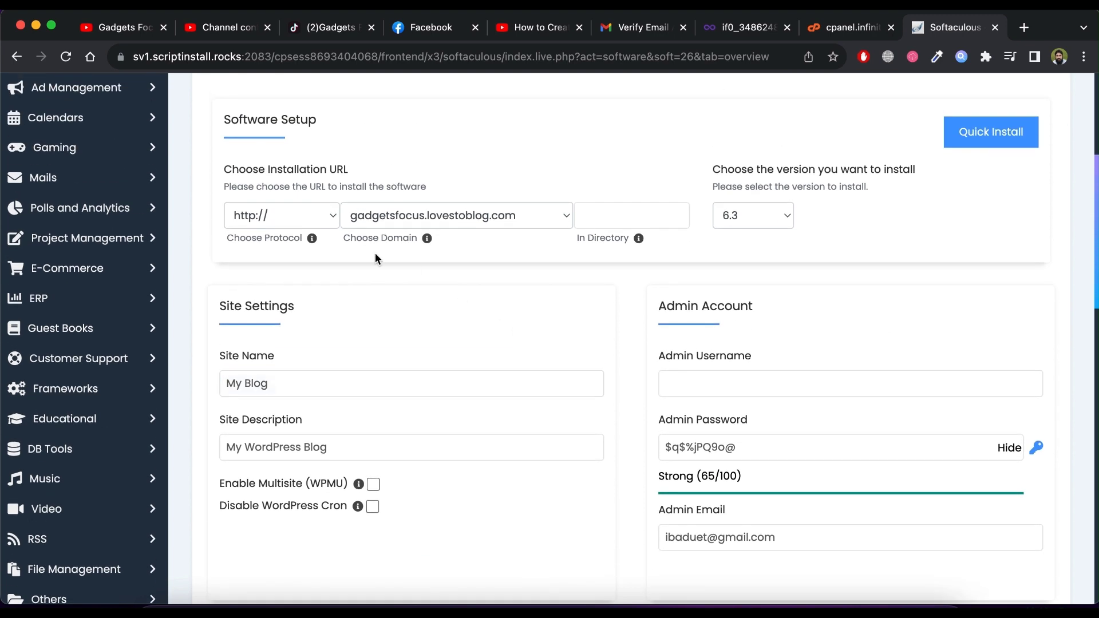
click(328, 218)
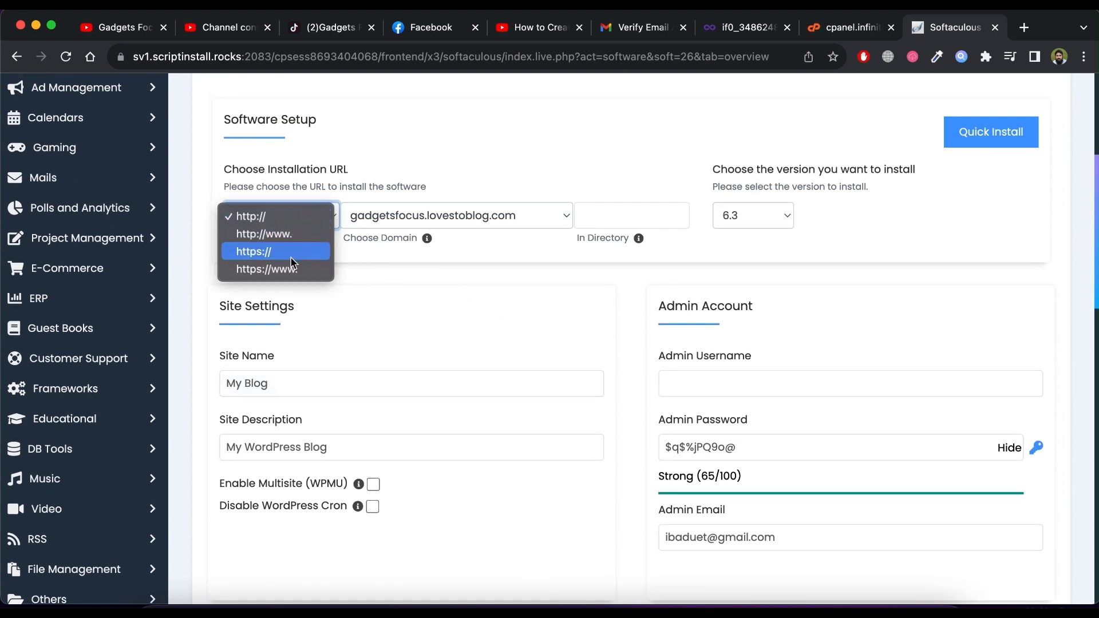
click(291, 255)
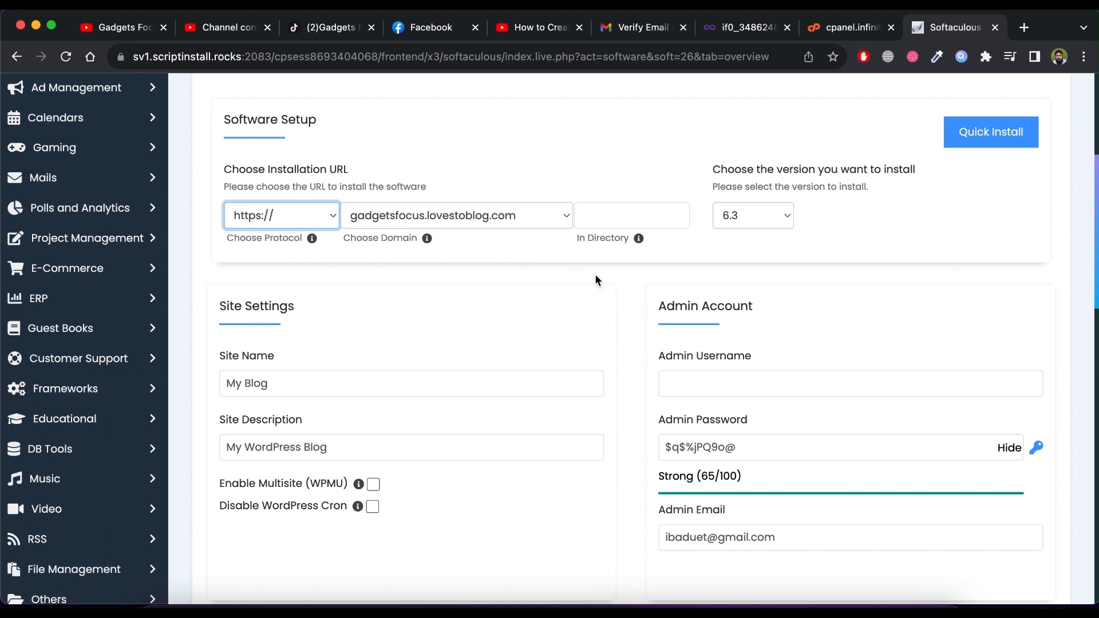
scroll(604, 293, down, 1)
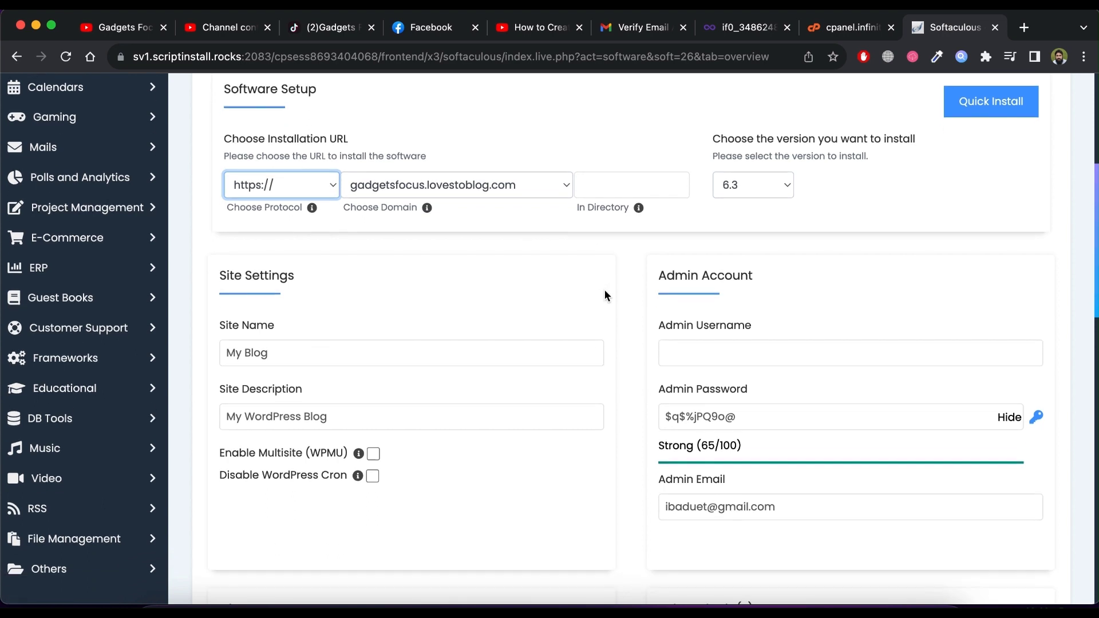
Step: Set the WordPress admin username to ibad and start the installation
click(684, 335)
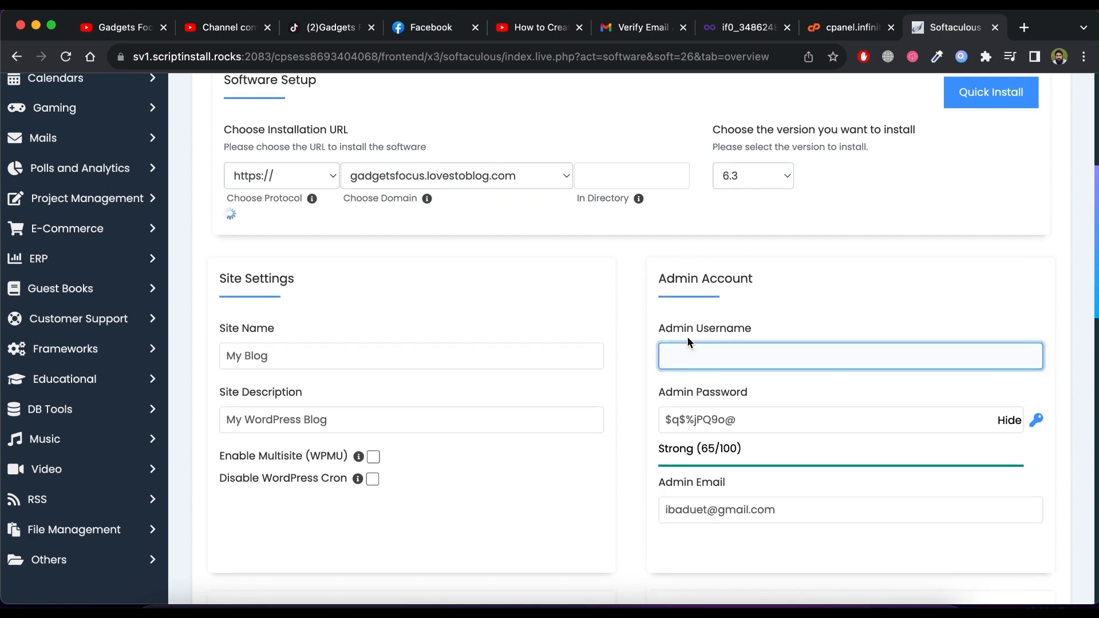
text(ibad)
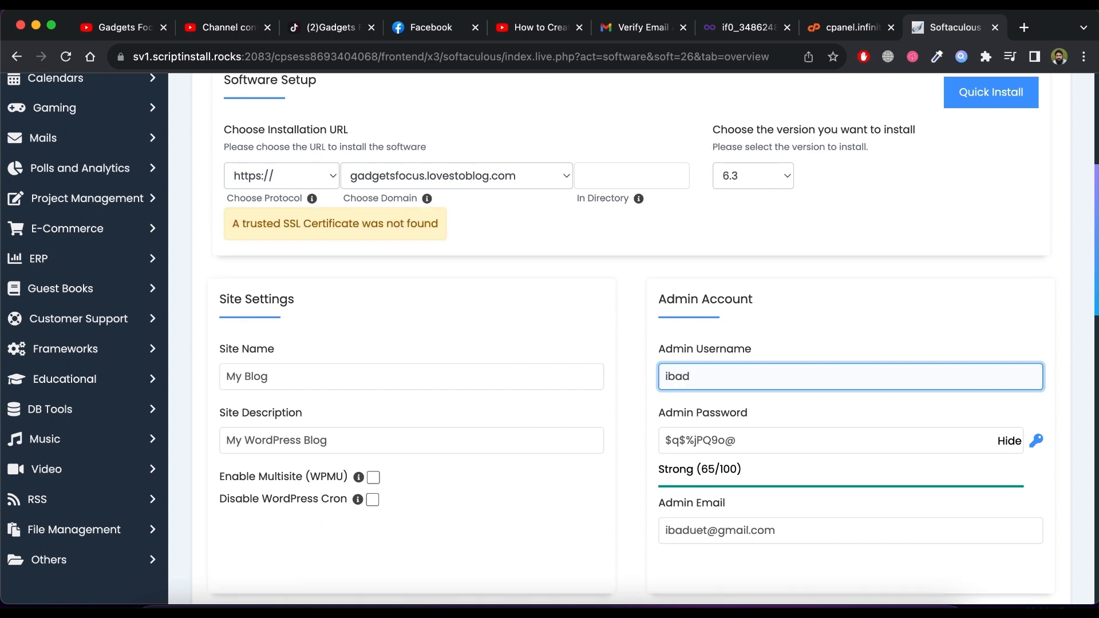
click(732, 328)
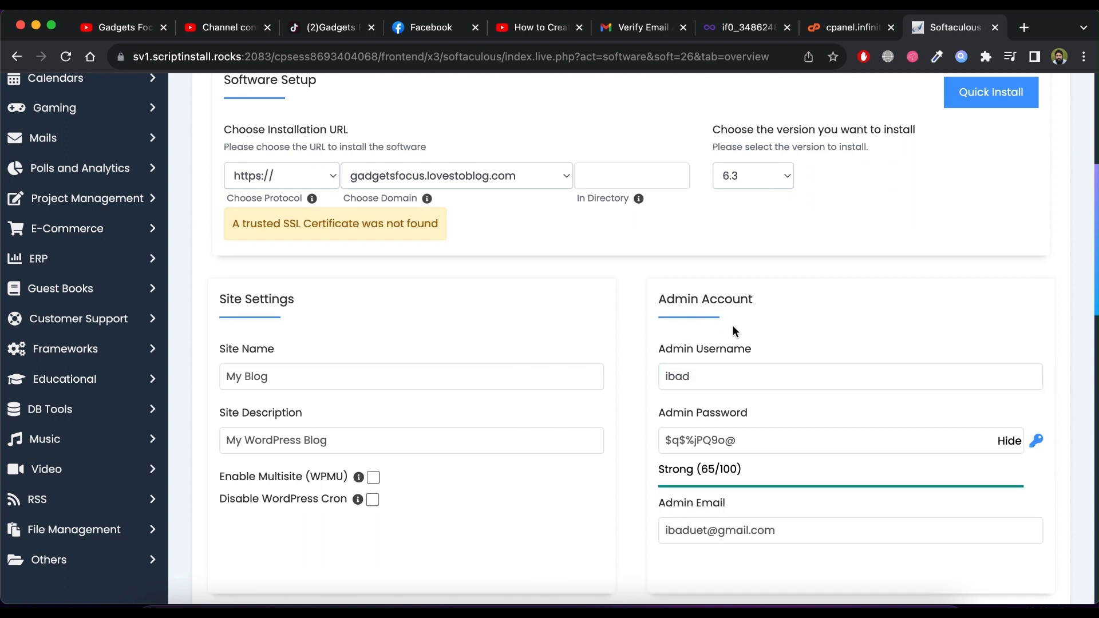
click(667, 350)
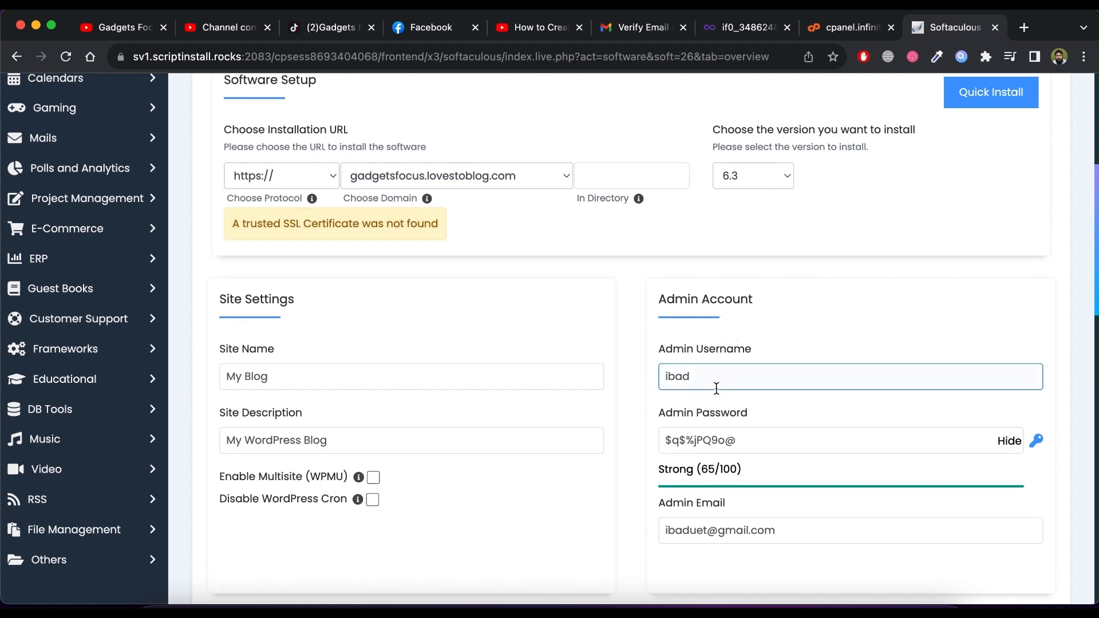
key(Tab)
click(915, 463)
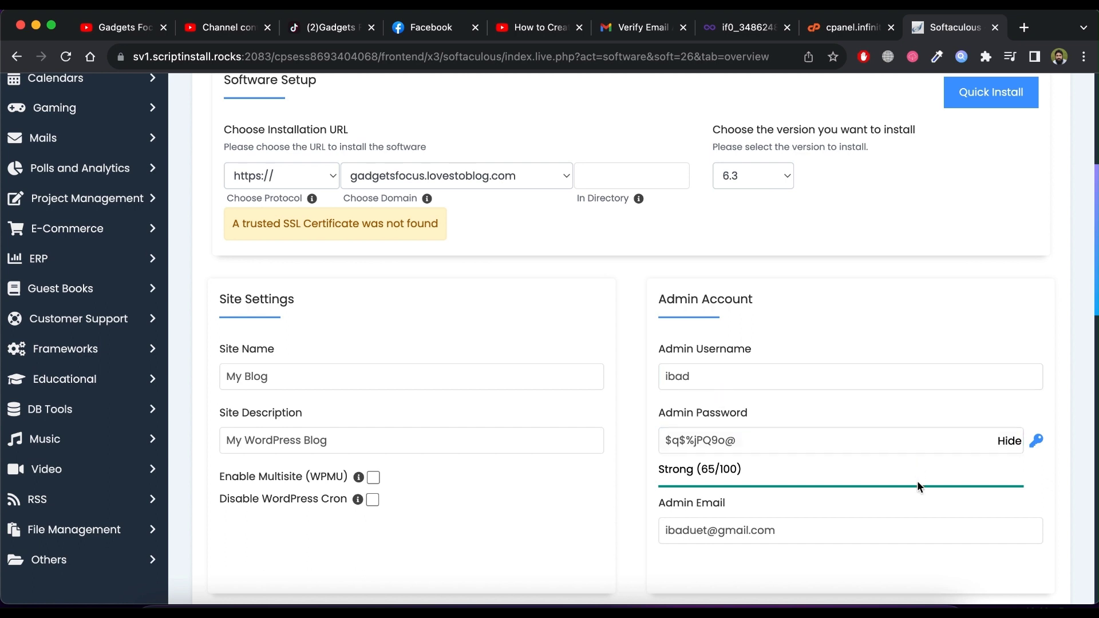
scroll(917, 486, down, 3)
scroll(915, 478, down, 3)
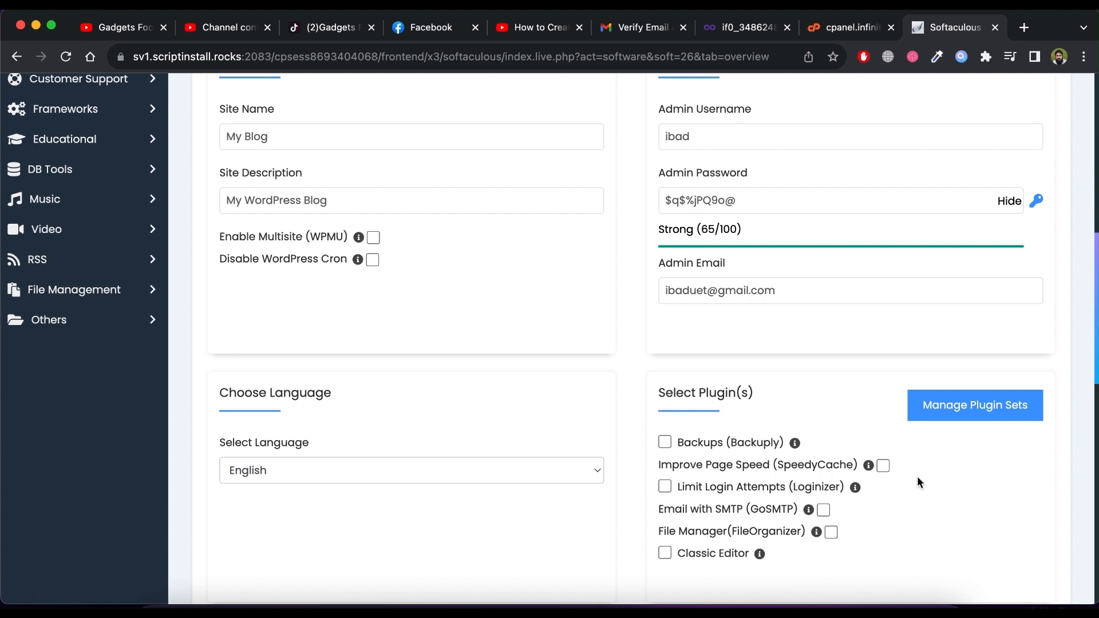
scroll(917, 478, down, 3)
scroll(918, 478, up, 3)
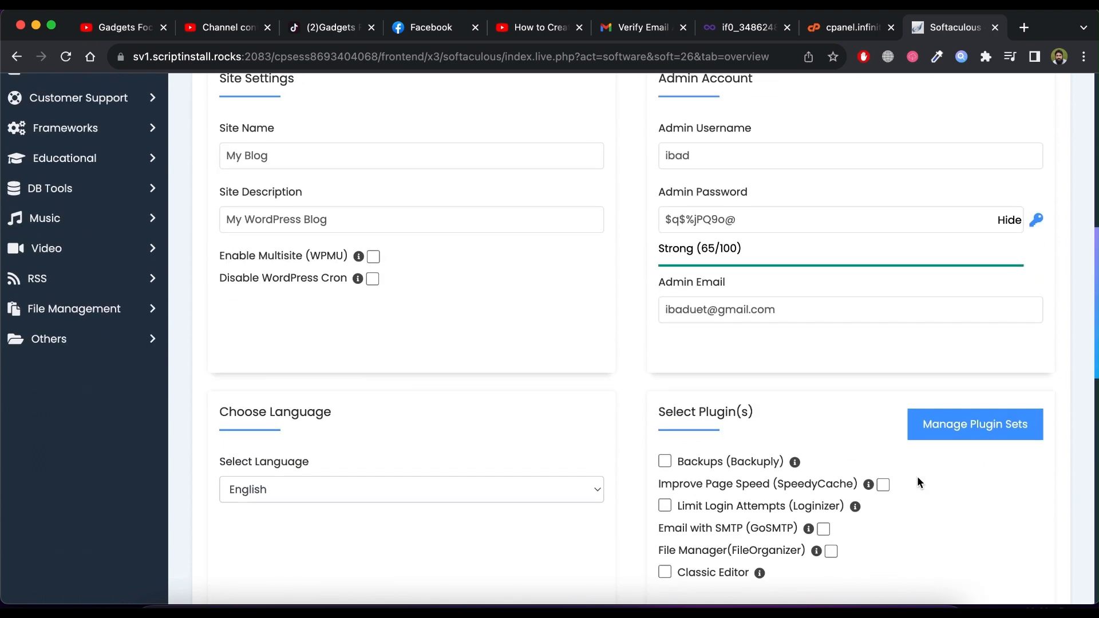
scroll(917, 483, down, 4)
scroll(918, 483, down, 3)
scroll(917, 483, down, 5)
scroll(917, 482, down, 2)
scroll(917, 480, down, 5)
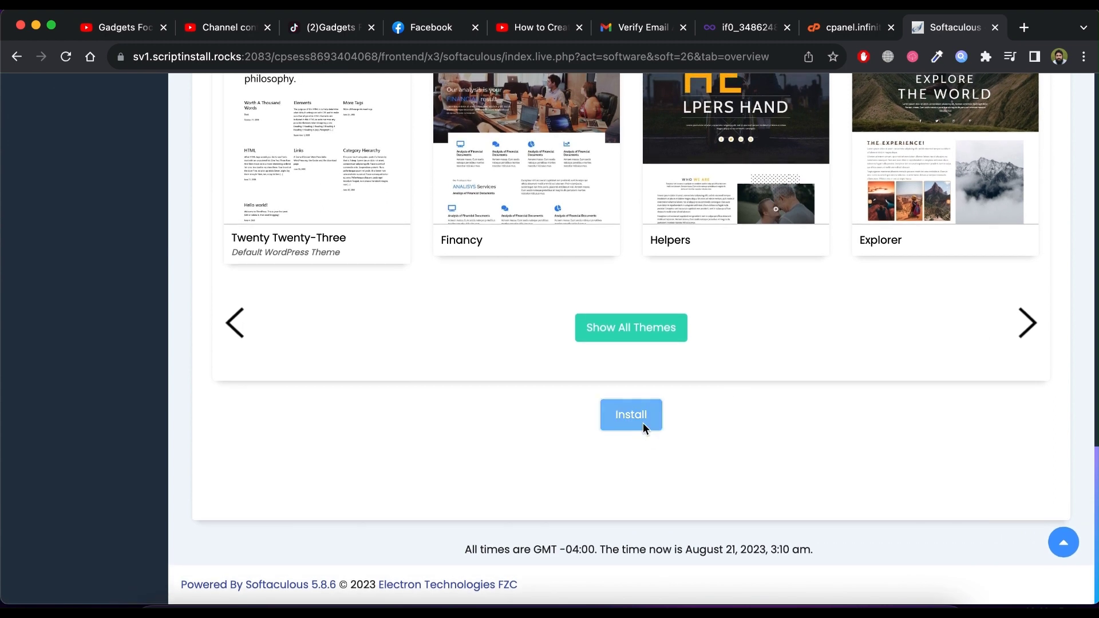
click(643, 423)
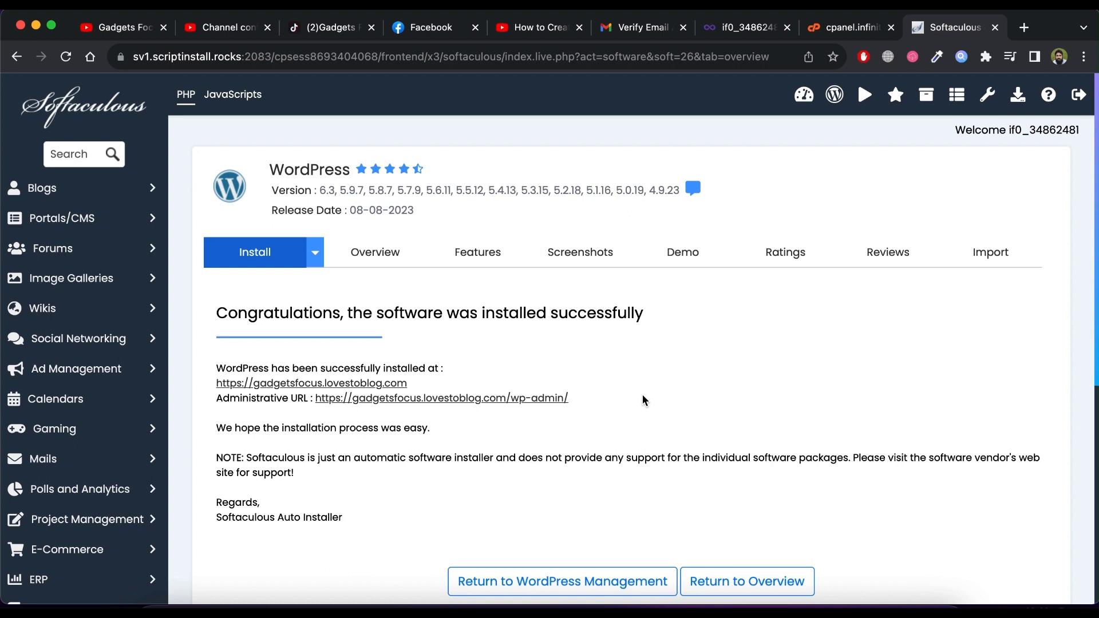
scroll(642, 401, down, 1)
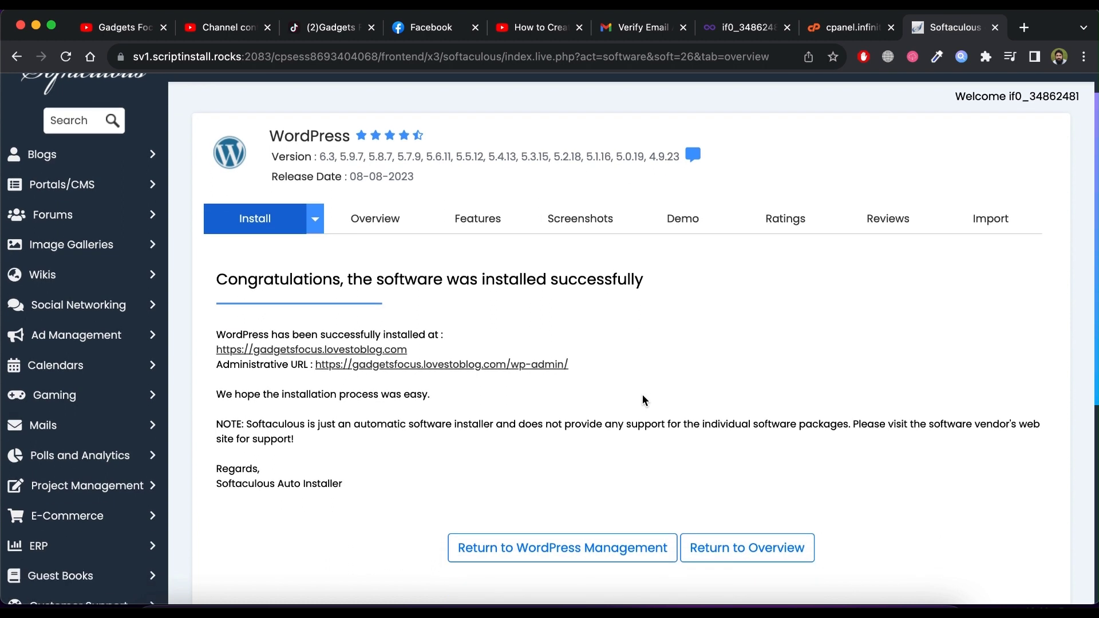
scroll(642, 400, up, 1)
Step: Close the Softaculous and cPanel tabs with Cmd+W after the installation succeeds
key(super+w)
key(super+w)
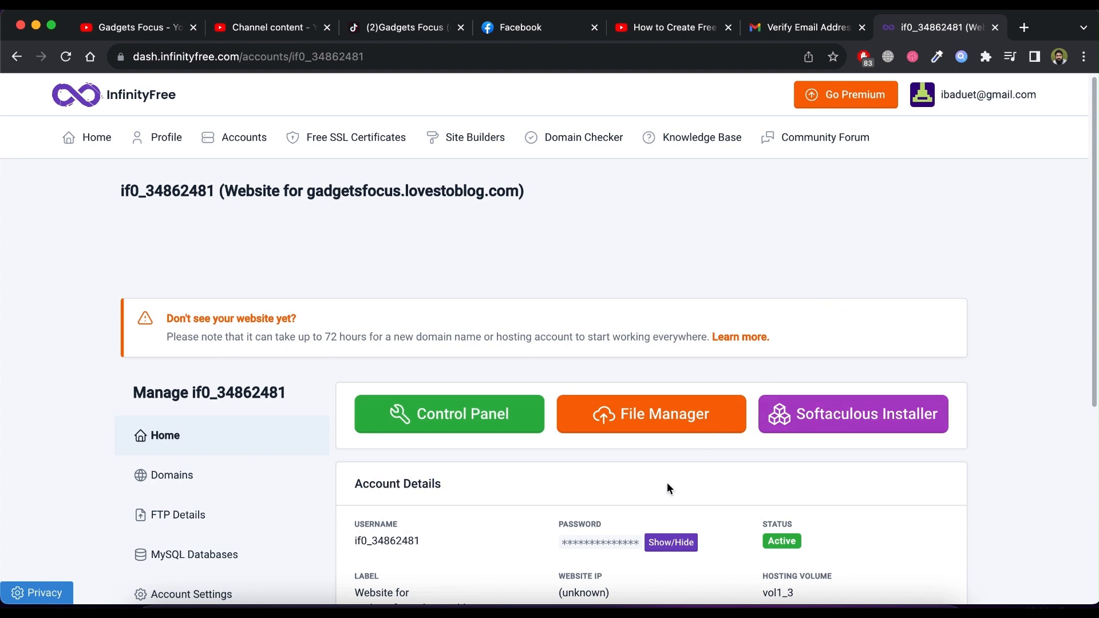
scroll(667, 483, down, 2)
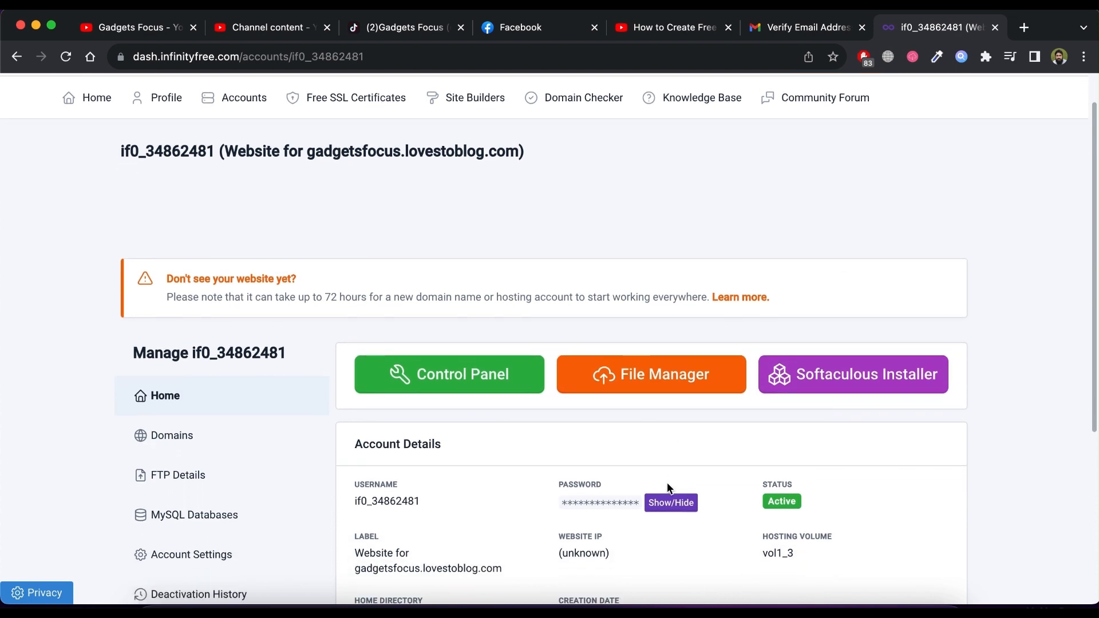
scroll(668, 489, down, 1)
scroll(667, 488, down, 3)
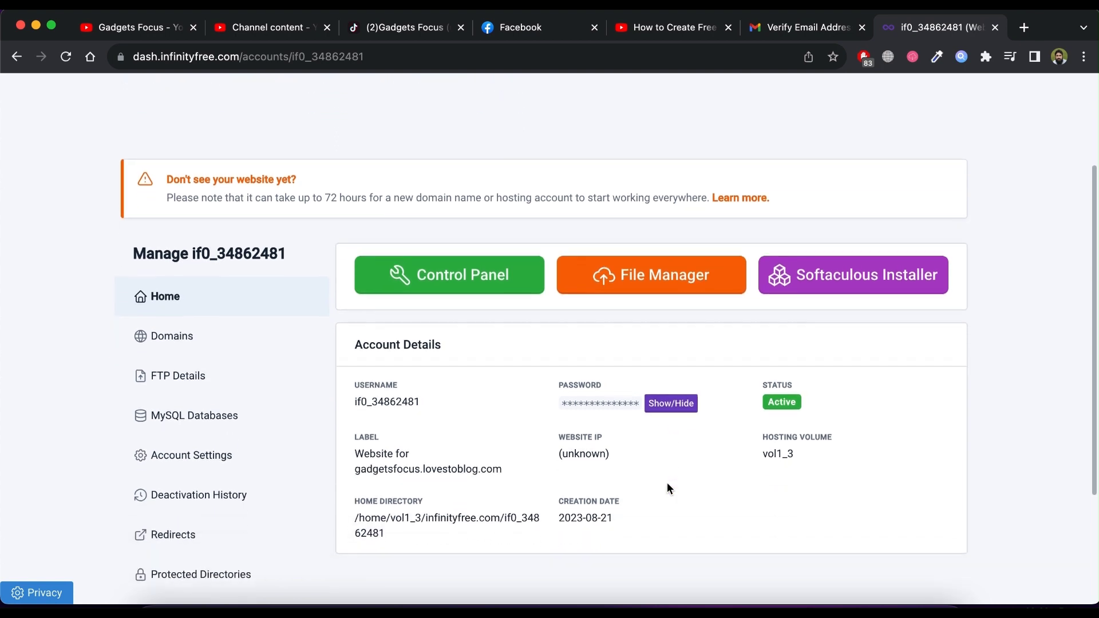
scroll(667, 489, down, 2)
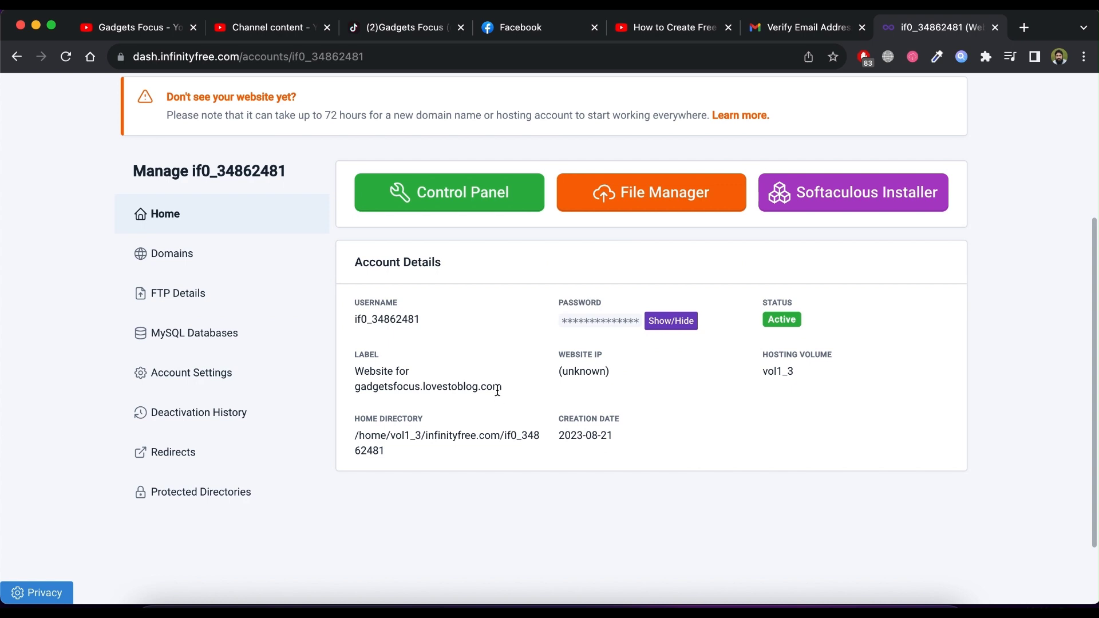
Step: Load gadgetsfocus.lovestoblog.com in a new tab to confirm the WordPress blog, then return
drag(502, 388, 354, 387)
key(ctrl+c)
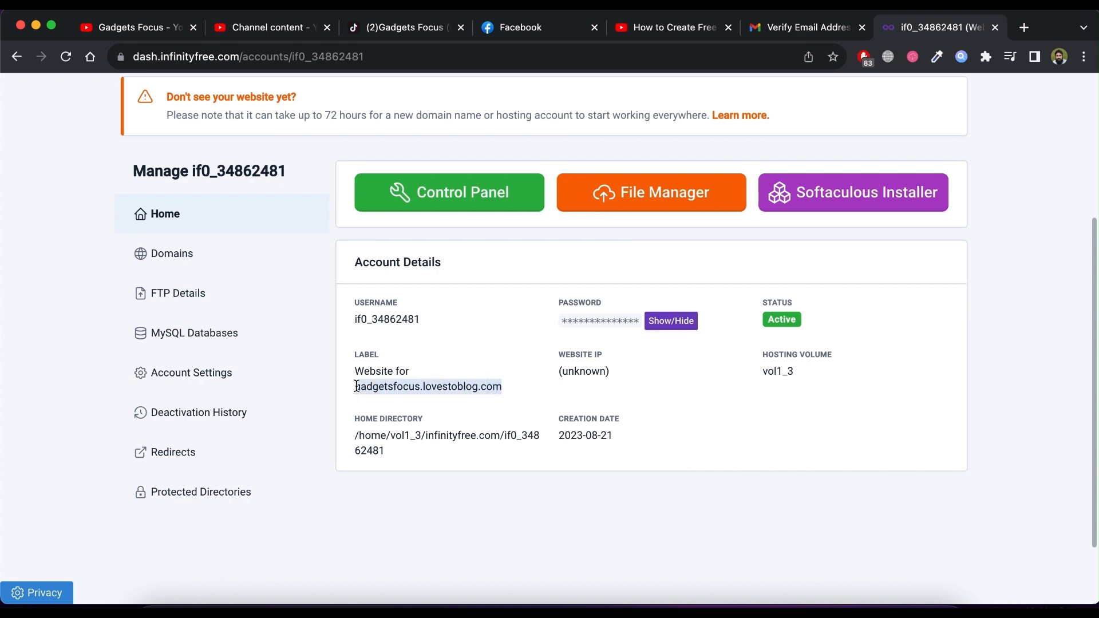
click(1024, 28)
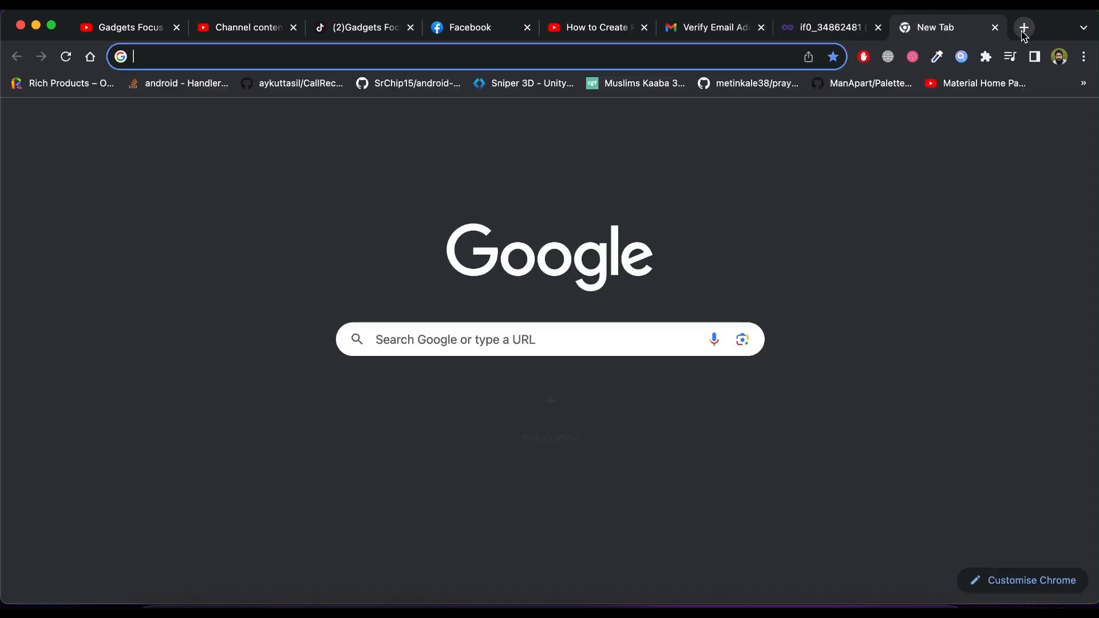
key(ctrl+v)
key(Return)
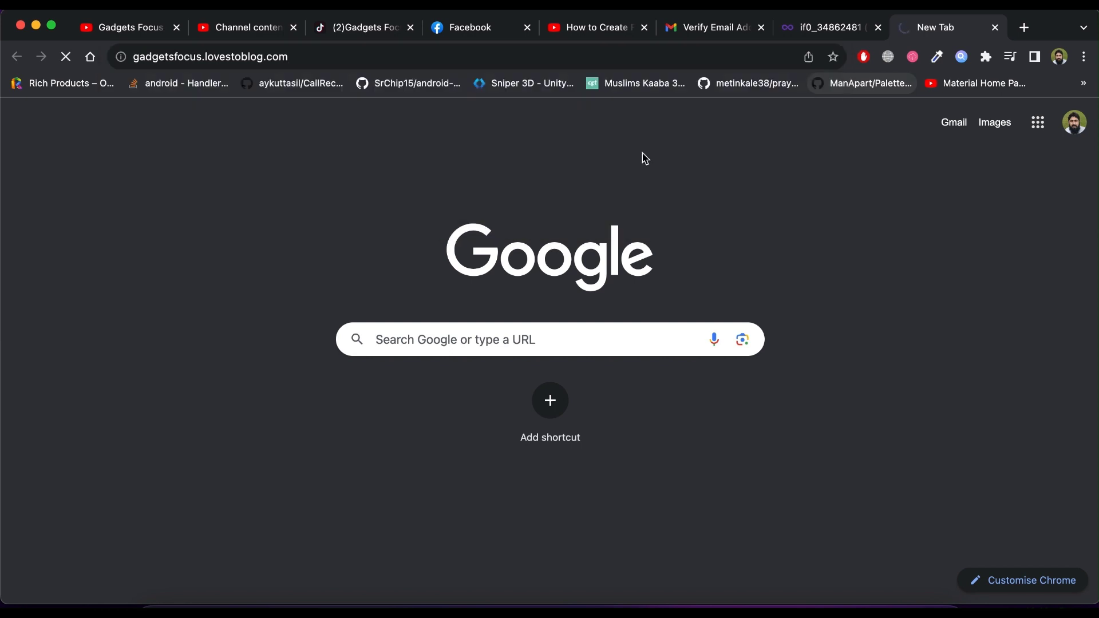
scroll(612, 192, down, 2)
scroll(613, 190, down, 5)
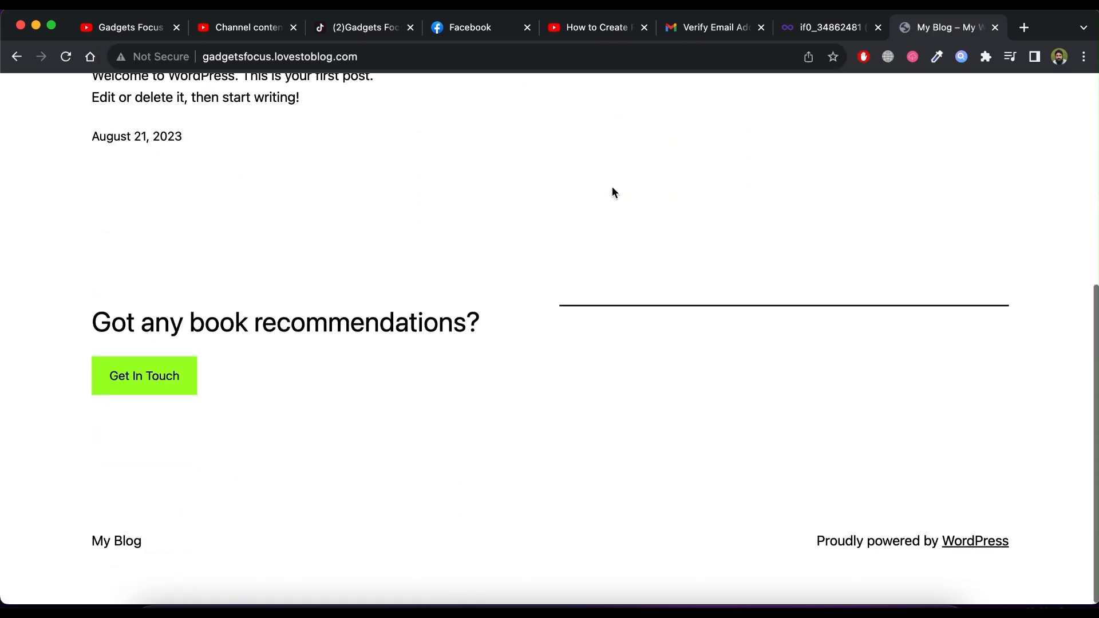
scroll(772, 104, up, 8)
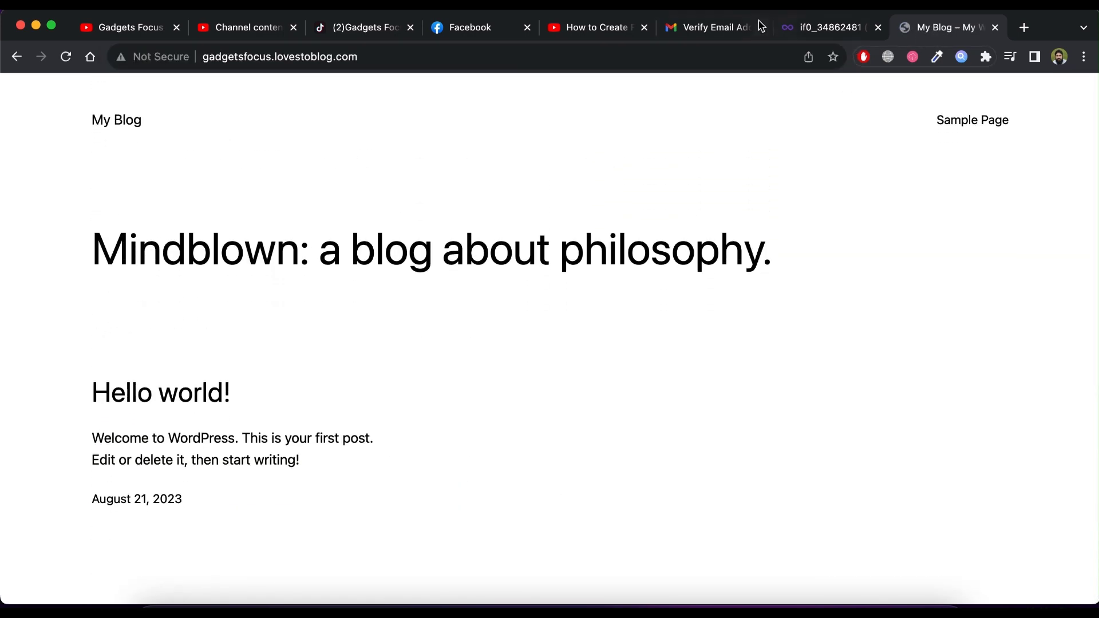
click(815, 34)
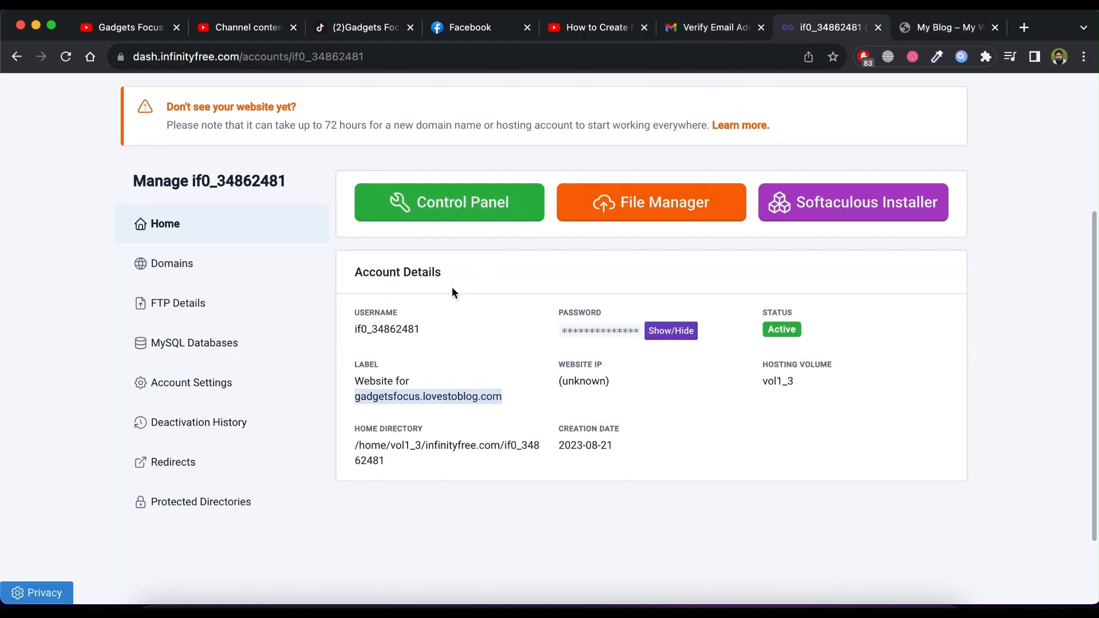
scroll(452, 286, up, 5)
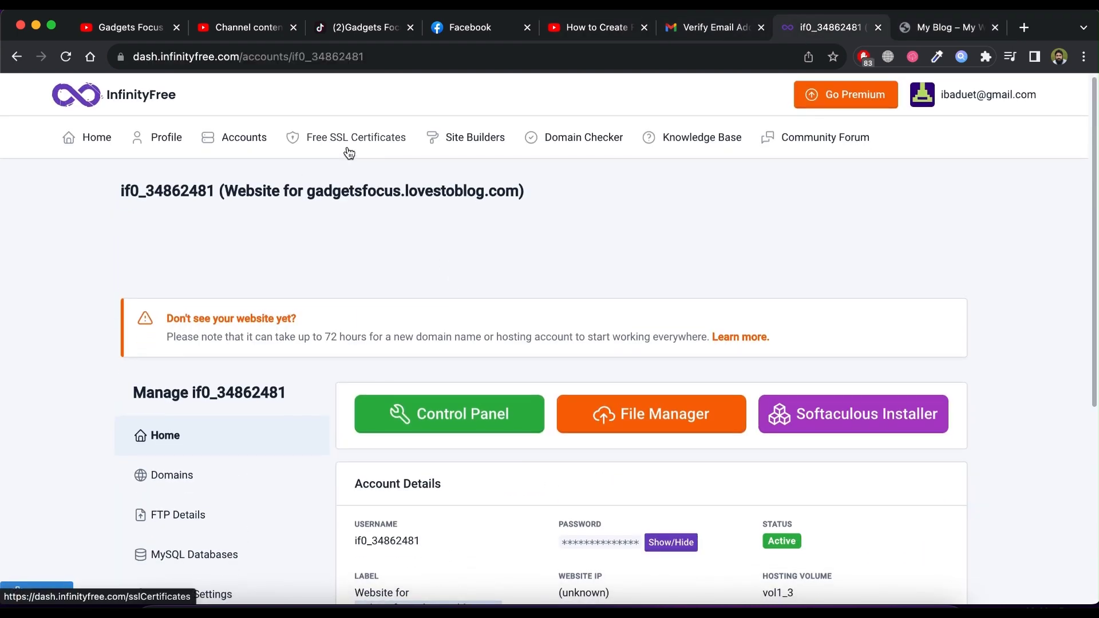
Step: Create a new free SSL certificate order for gadgetsfocus.lovestoblog.com
click(342, 145)
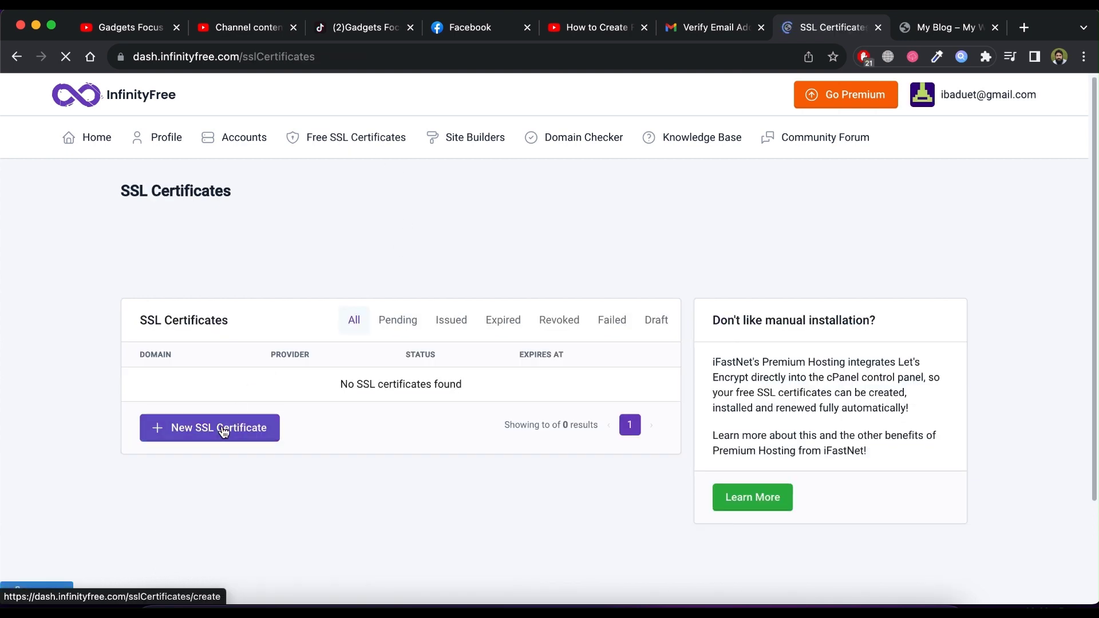
click(228, 427)
scroll(383, 336, down, 1)
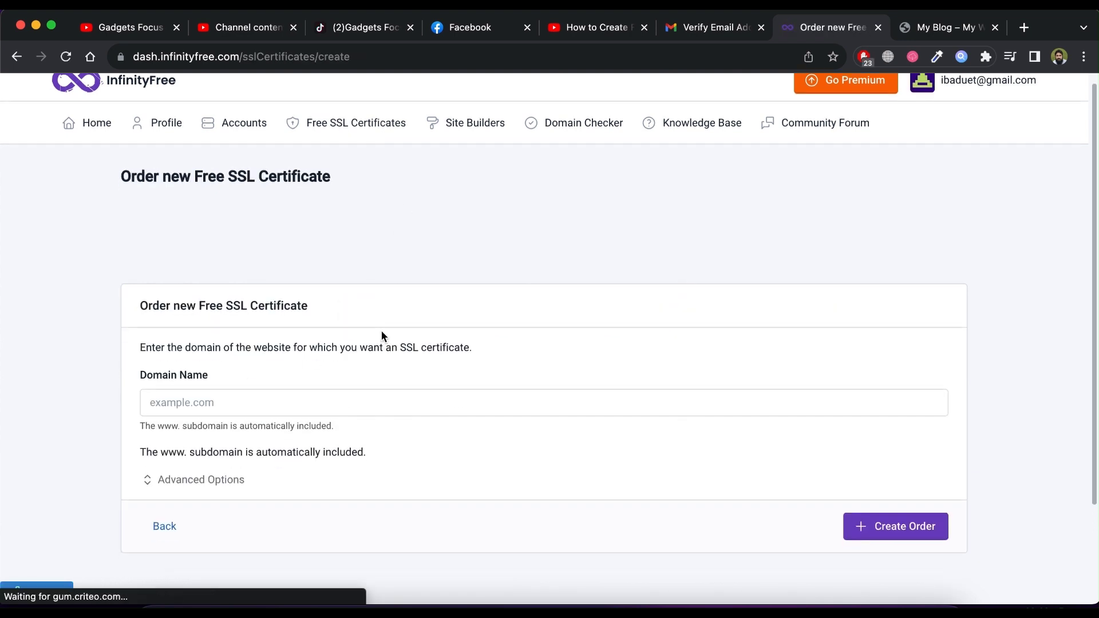
click(389, 373)
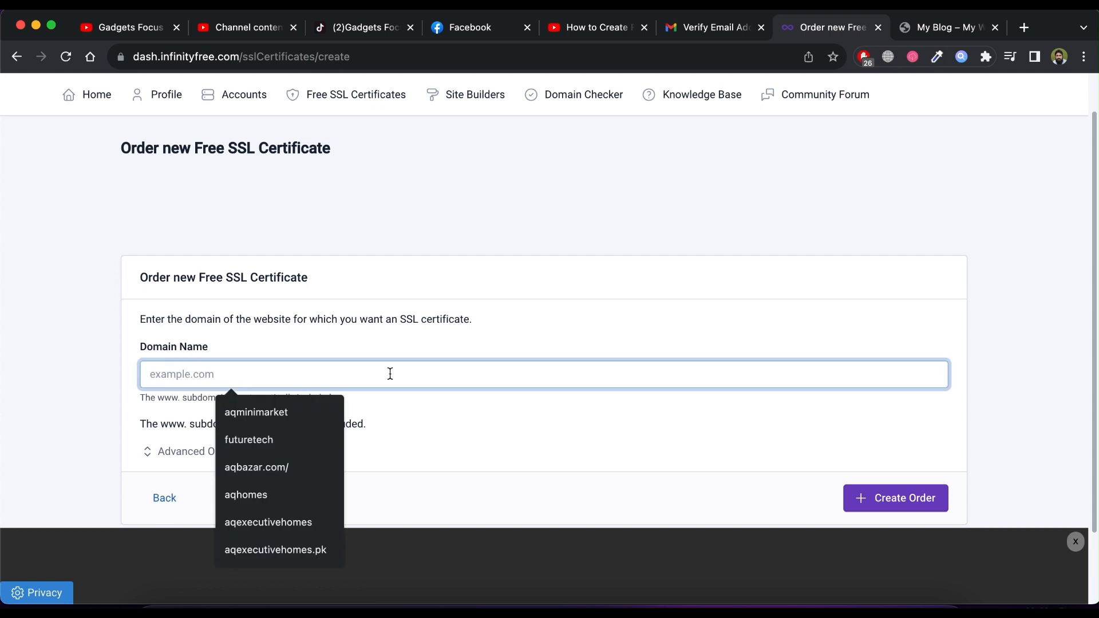
text(gadgetsfocus.lovestoblog.com)
scroll(387, 417, down, 2)
click(876, 418)
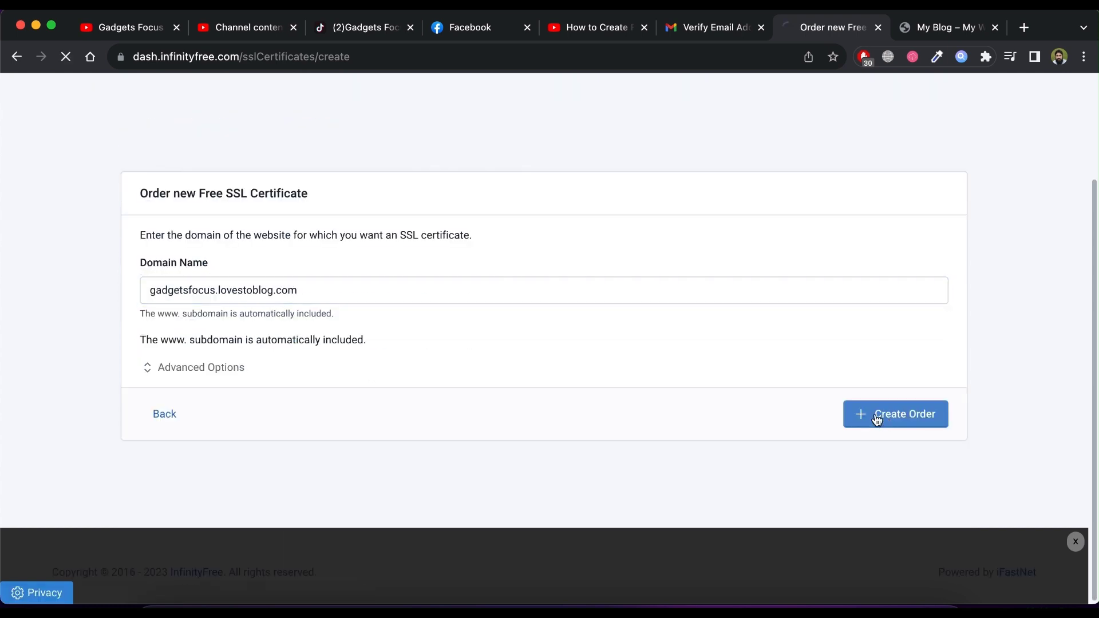
scroll(731, 372, down, 2)
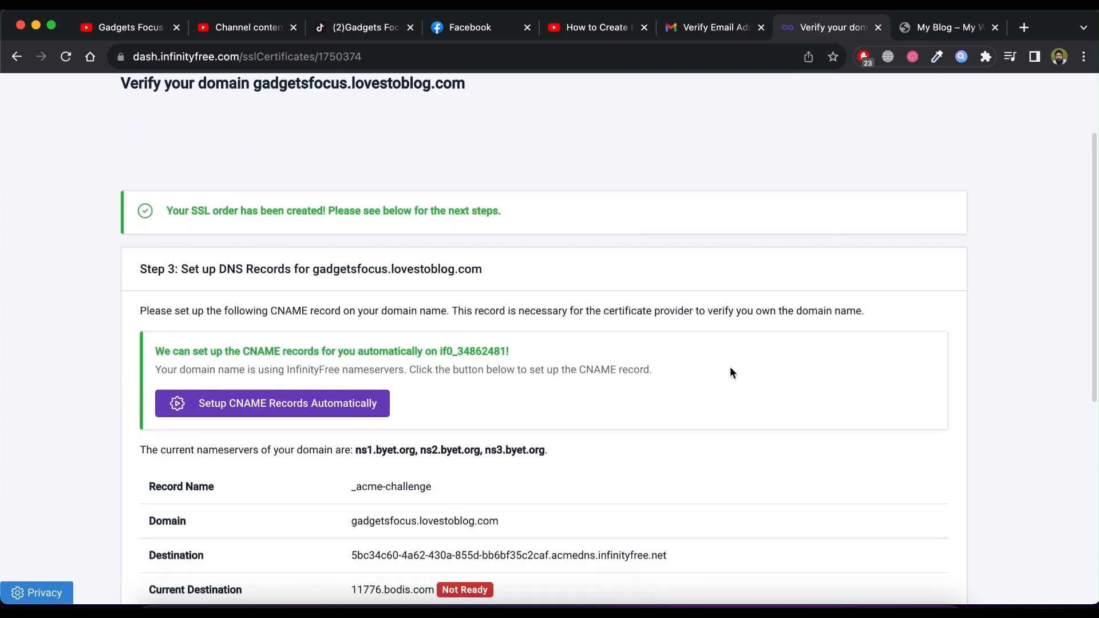
scroll(730, 372, down, 3)
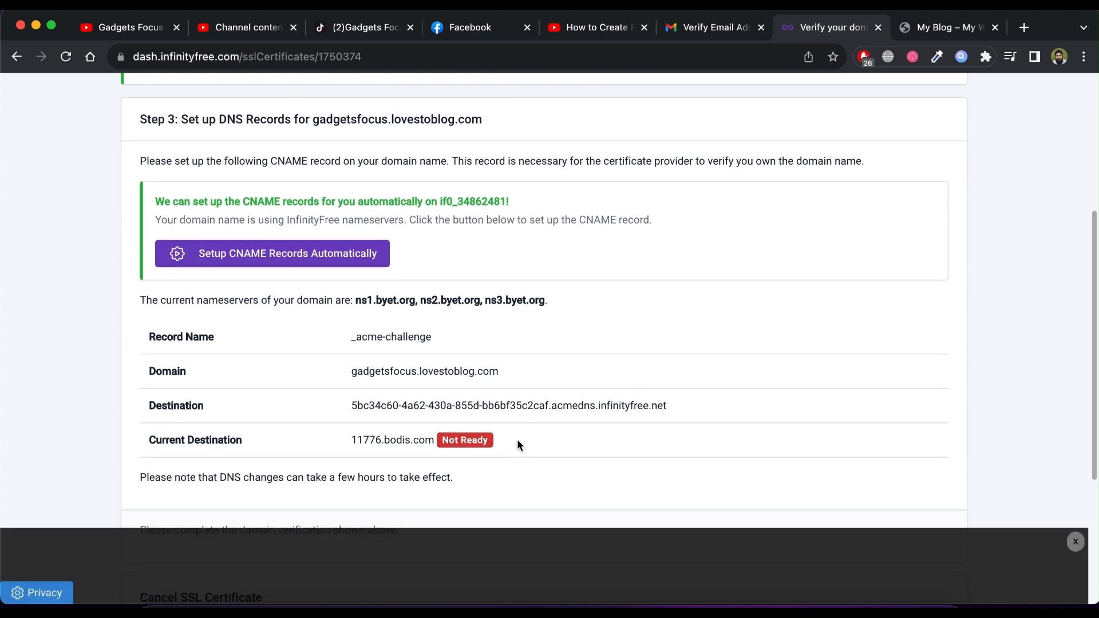
scroll(483, 446, down, 1)
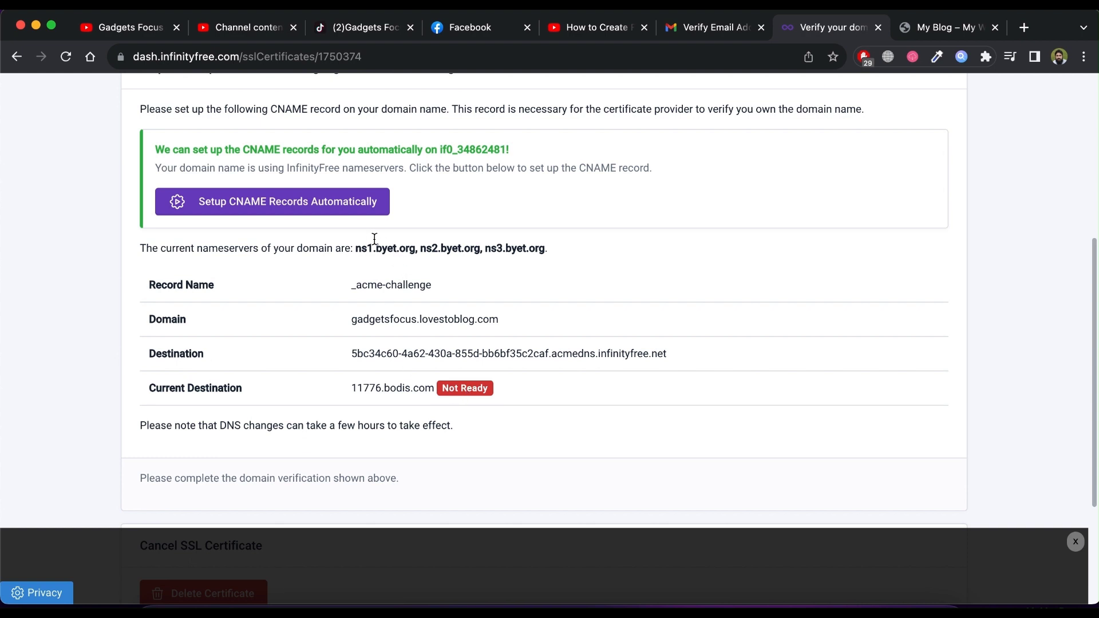
Step: Set up the CNAME verification records automatically and request the certificate once Ready
click(344, 214)
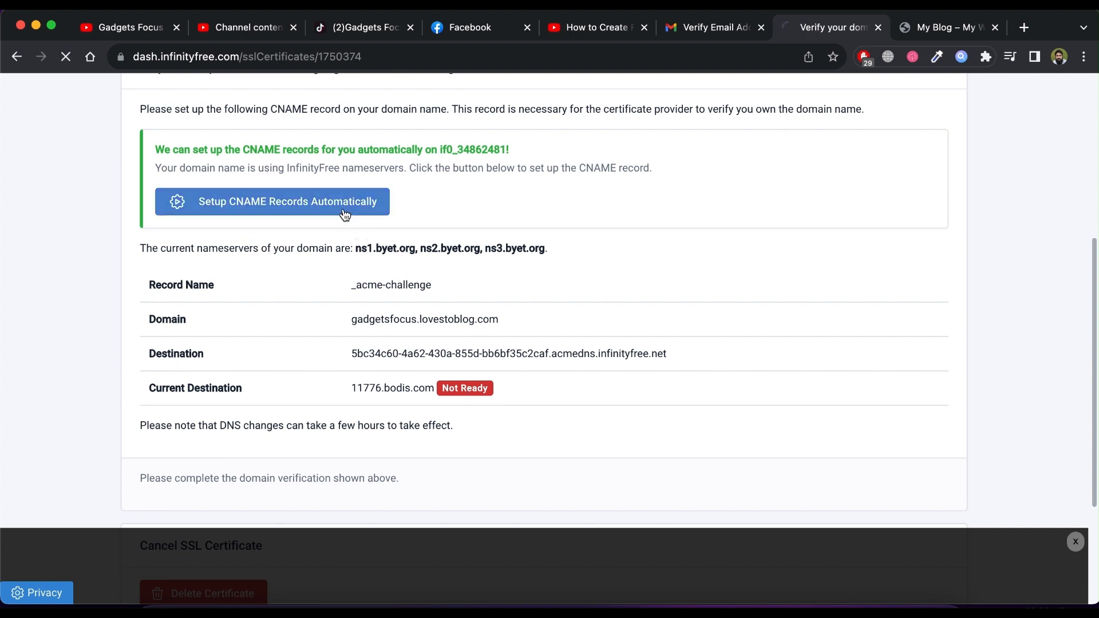
scroll(484, 268, down, 1)
scroll(483, 268, down, 4)
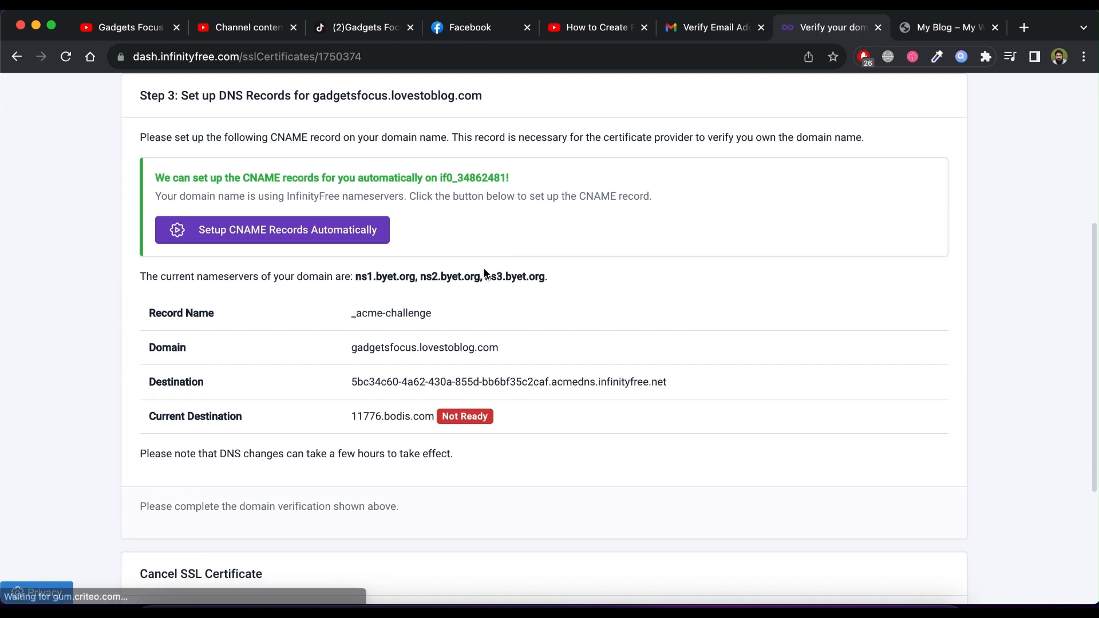
scroll(490, 310, down, 3)
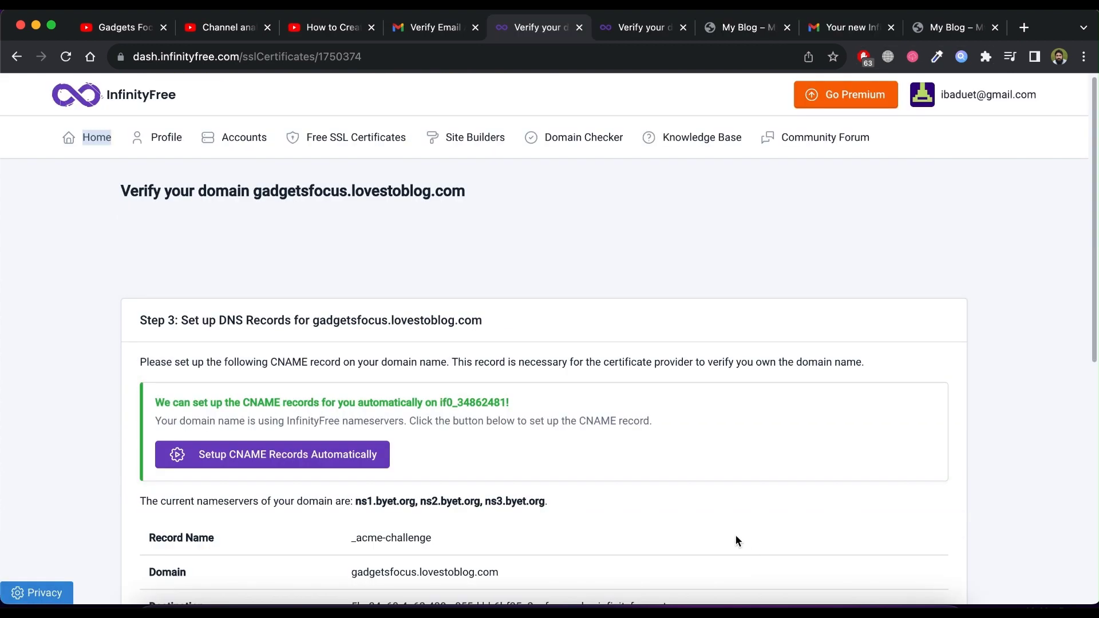
scroll(614, 309, down, 1)
scroll(615, 309, up, 1)
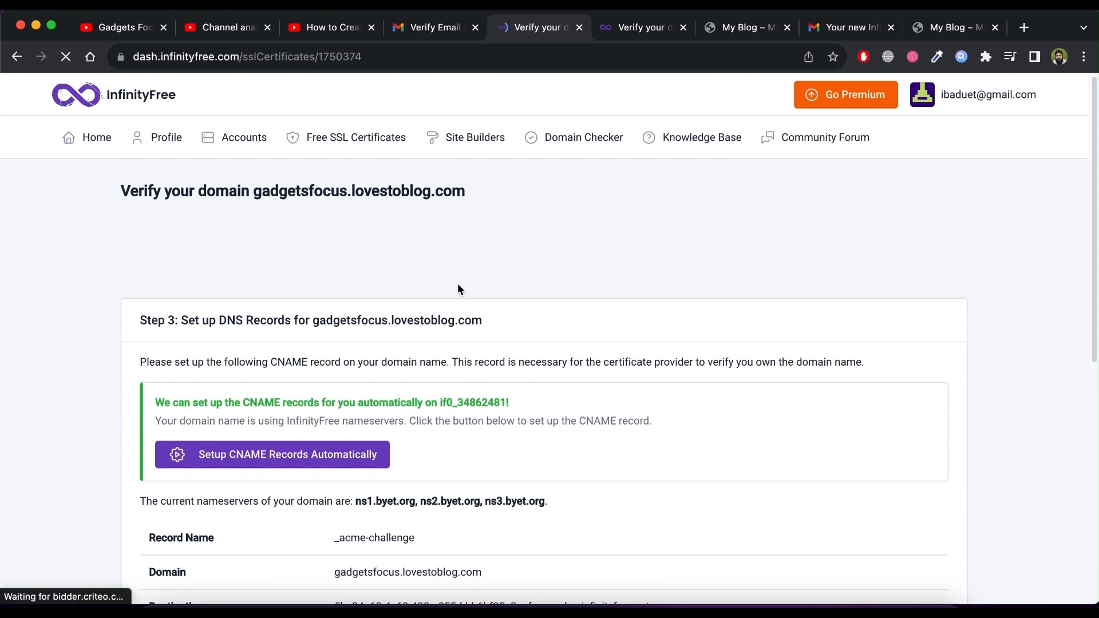
scroll(457, 289, down, 1)
scroll(458, 289, down, 2)
scroll(457, 290, down, 1)
scroll(458, 290, down, 3)
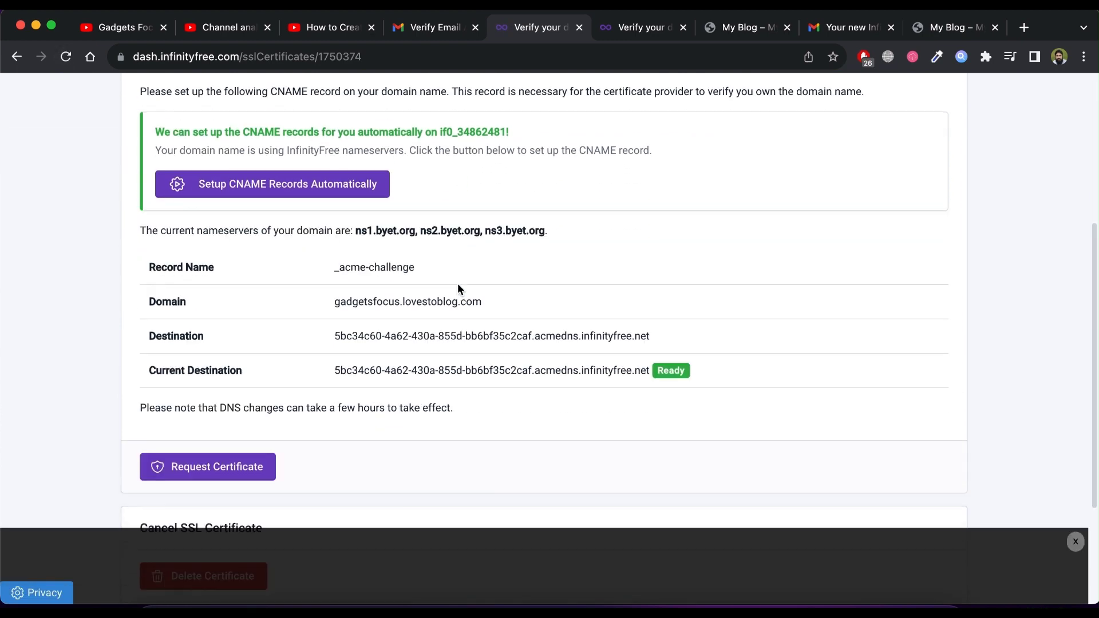
scroll(457, 289, down, 1)
click(1074, 541)
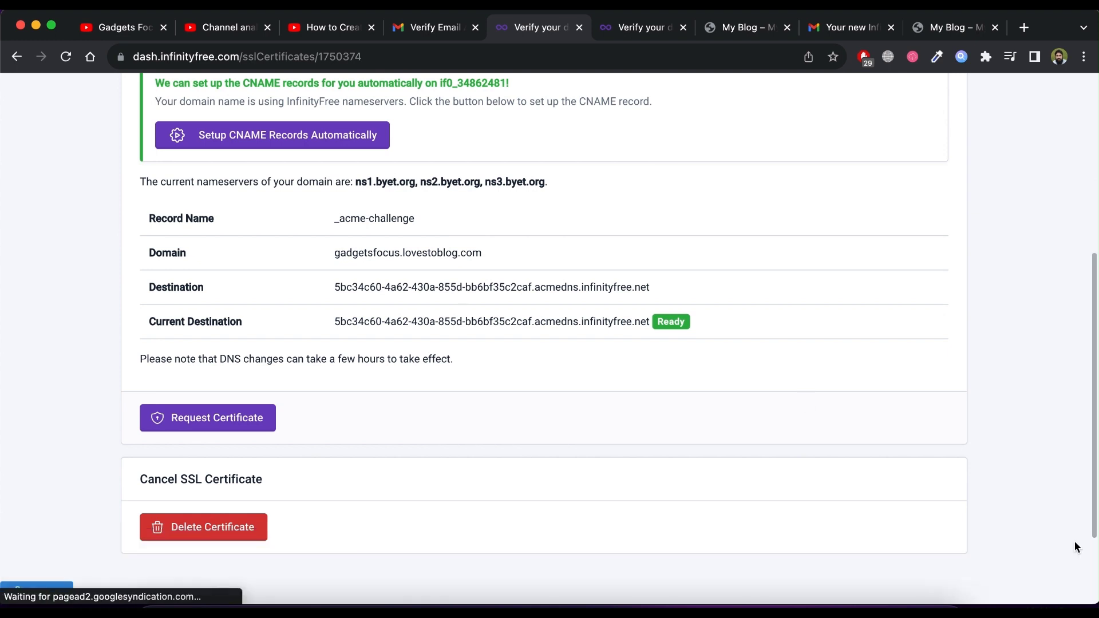
click(230, 421)
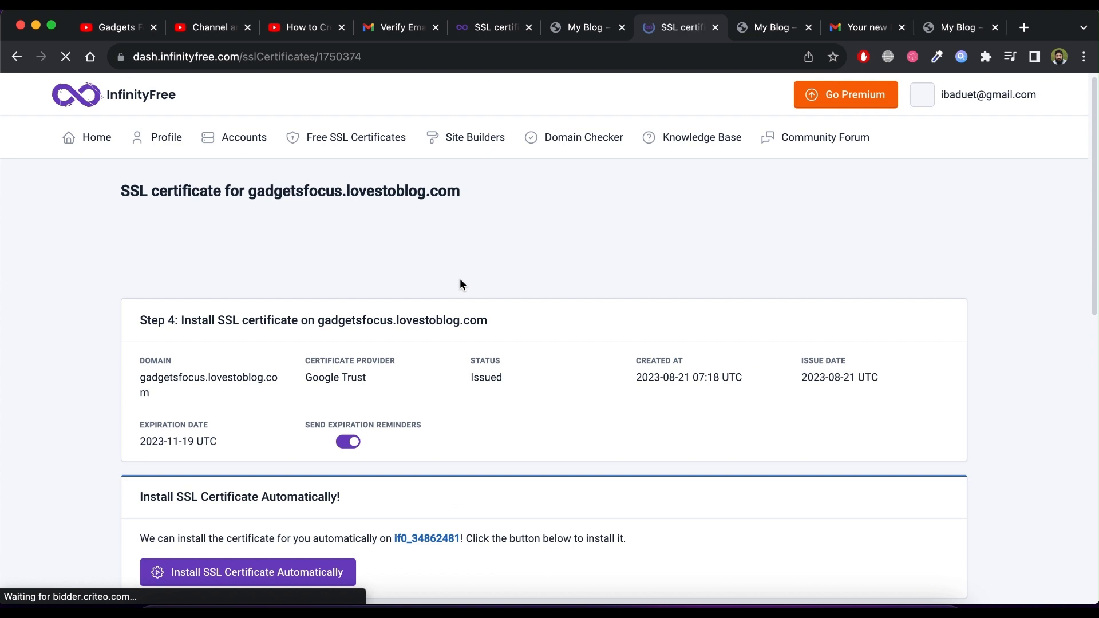
scroll(460, 280, down, 3)
scroll(459, 279, down, 3)
scroll(459, 278, down, 3)
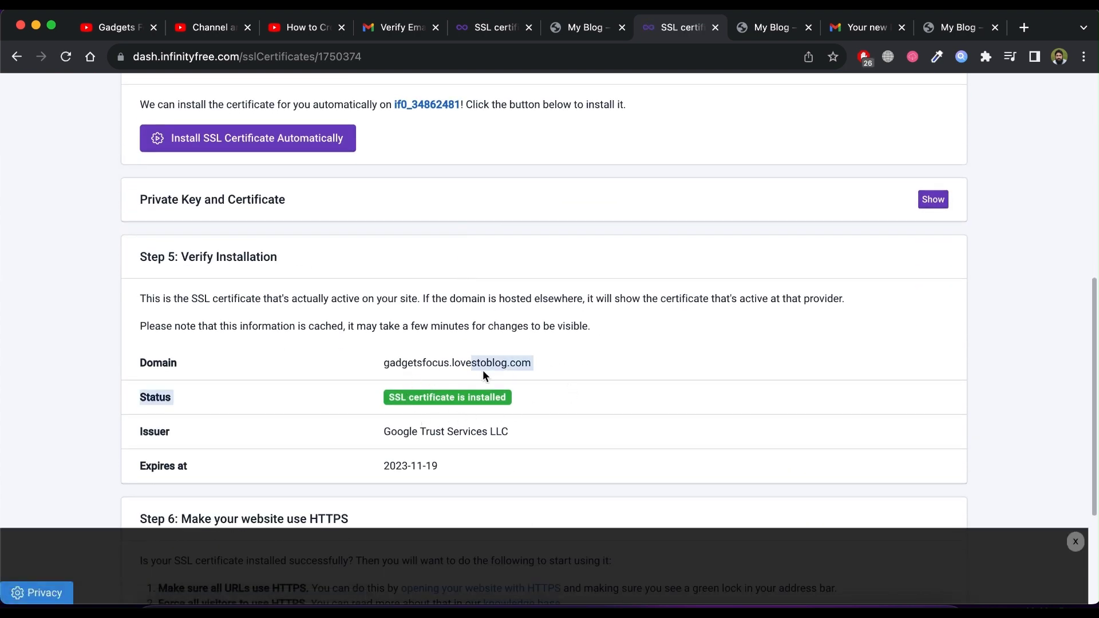
Step: Verify the SSL certificate for gadgetsfocus.lovestoblog.com reads installed, expiring 2023-11-19
click(495, 420)
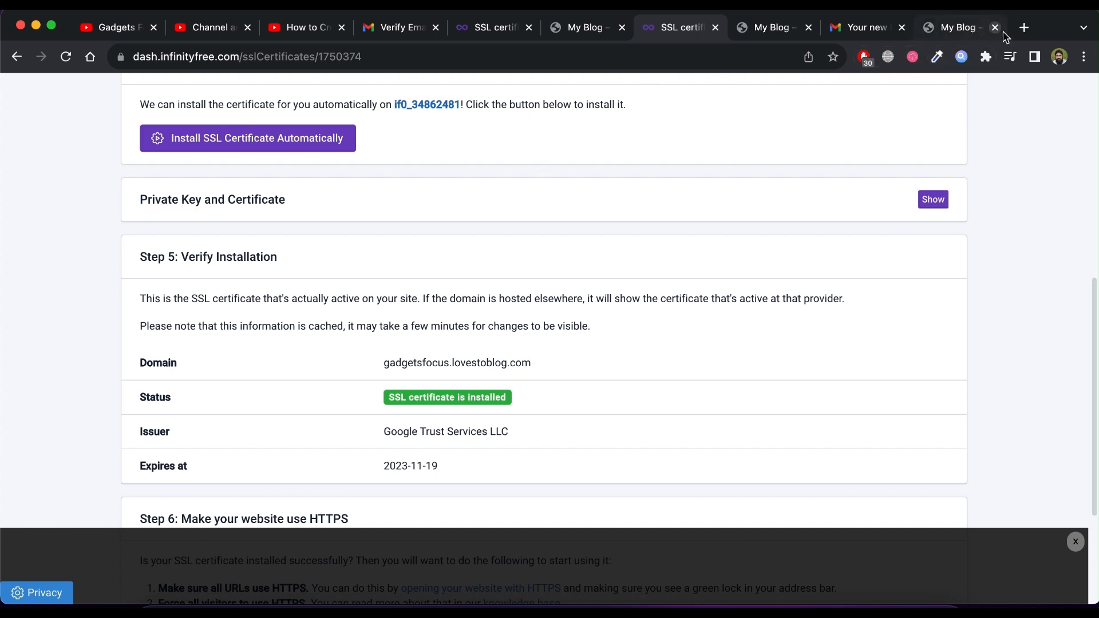
Step: Load gadgetsfocus.lovestoblog.com/wp-admin over https in a new tab and log in as ibad
click(1023, 28)
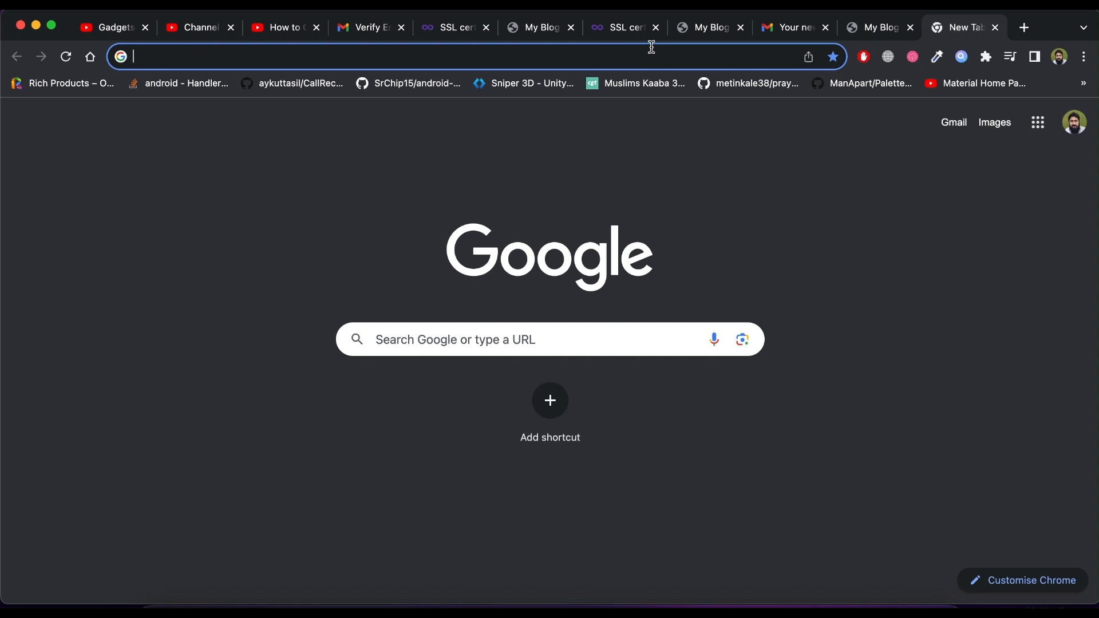
text(https://gadgetsfocus.lovestoblog.com/)
key(Return)
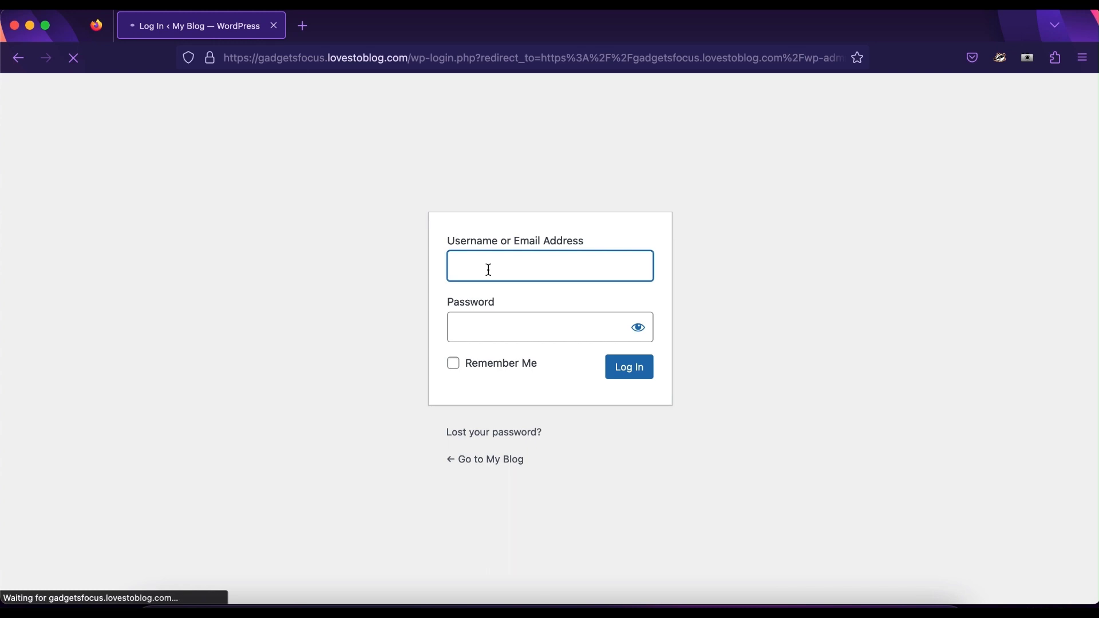
text(ibad)
click(482, 330)
text(a)
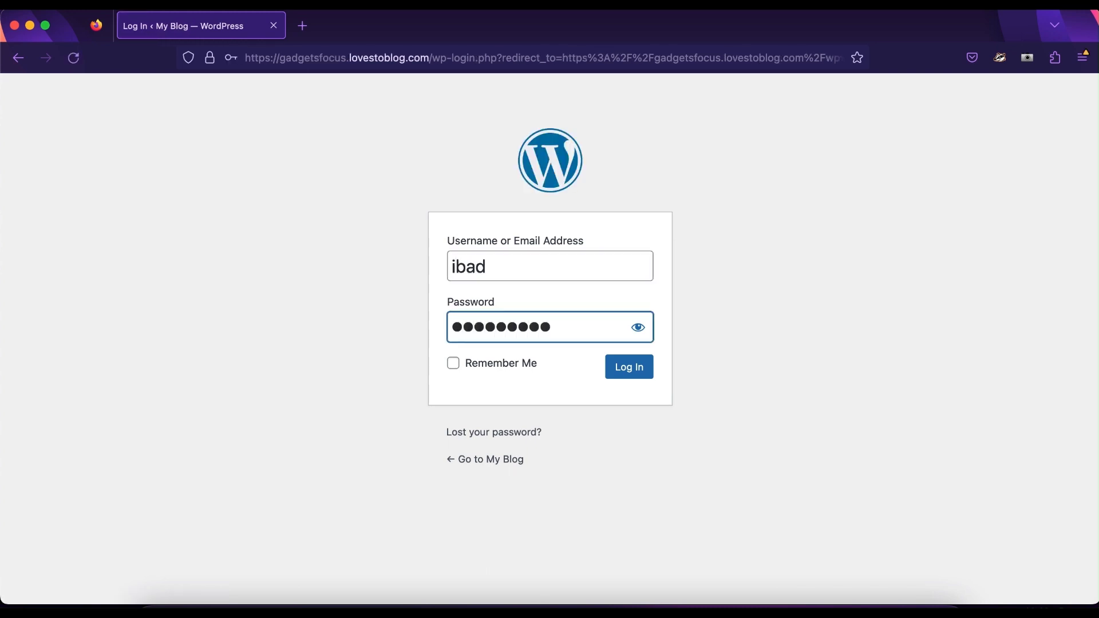
click(616, 377)
Step: Install the Astra theme via Appearance > Themes > Add New and activate it
click(414, 267)
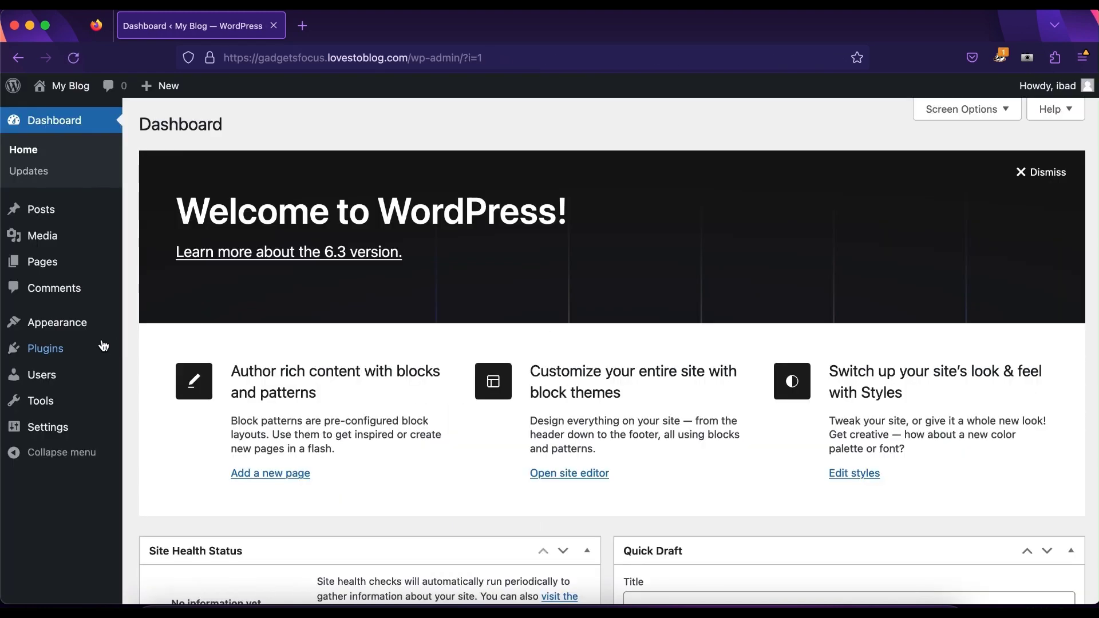
scroll(359, 413, down, 5)
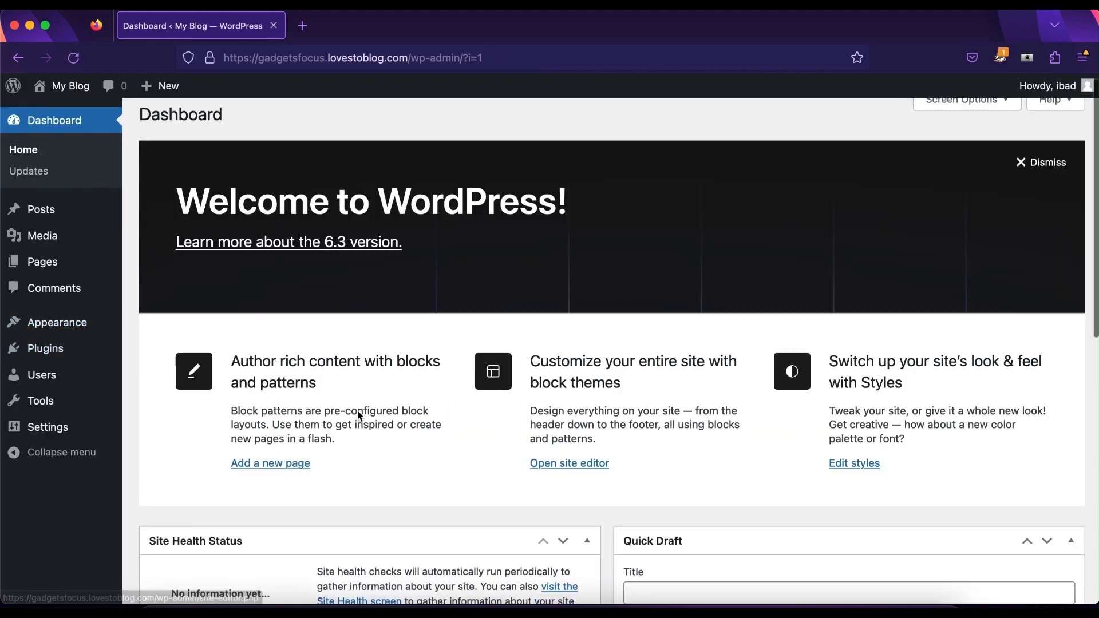
scroll(355, 409, up, 5)
mouse_move(56, 321)
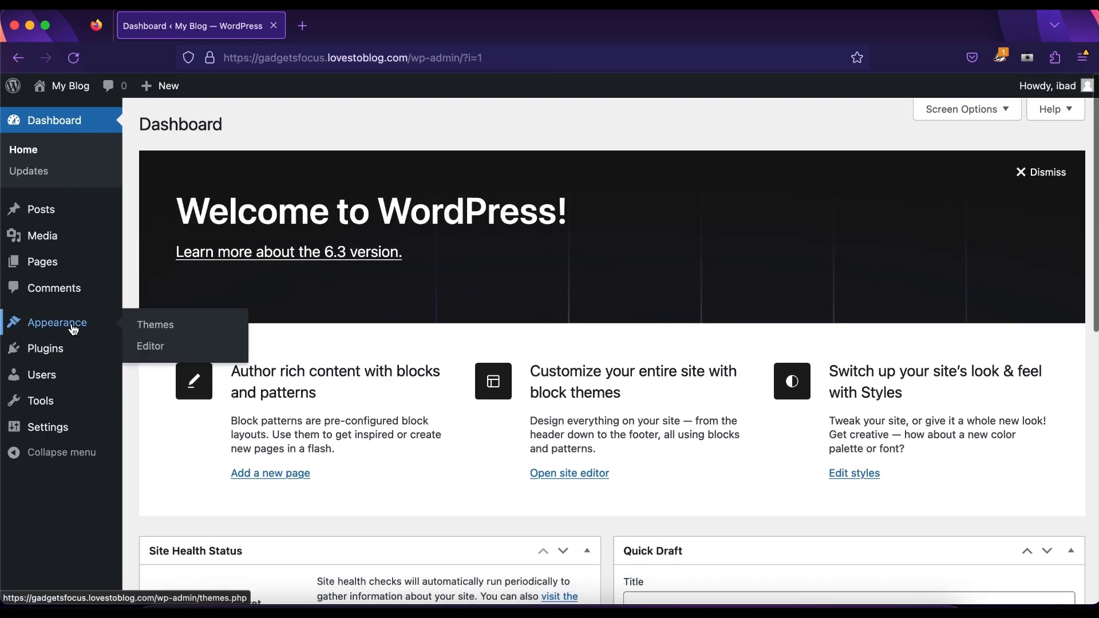
click(156, 331)
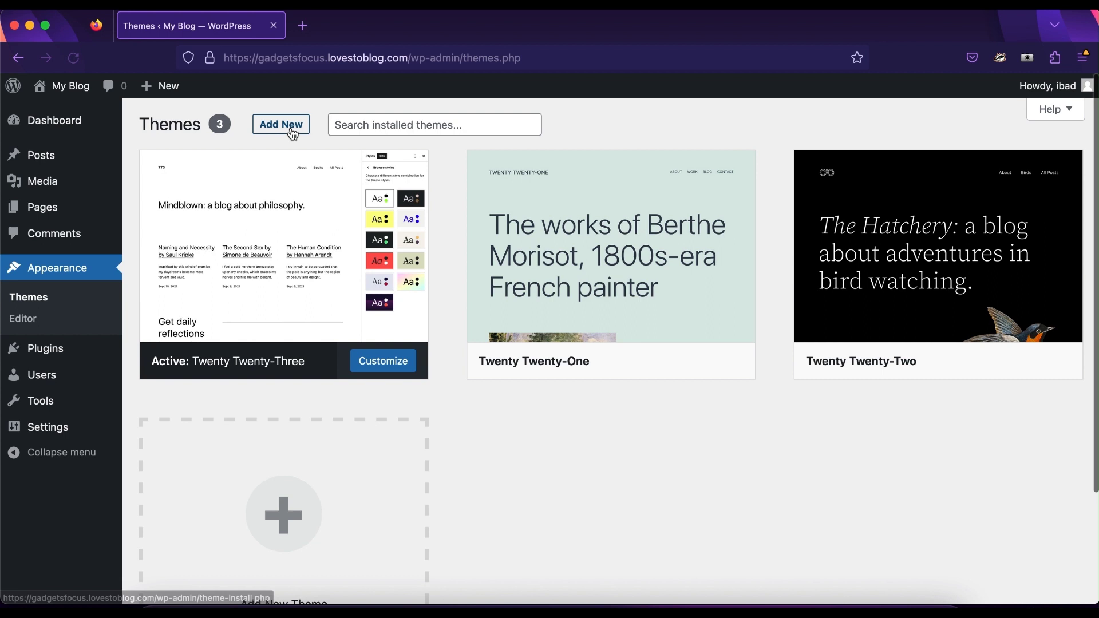
click(404, 127)
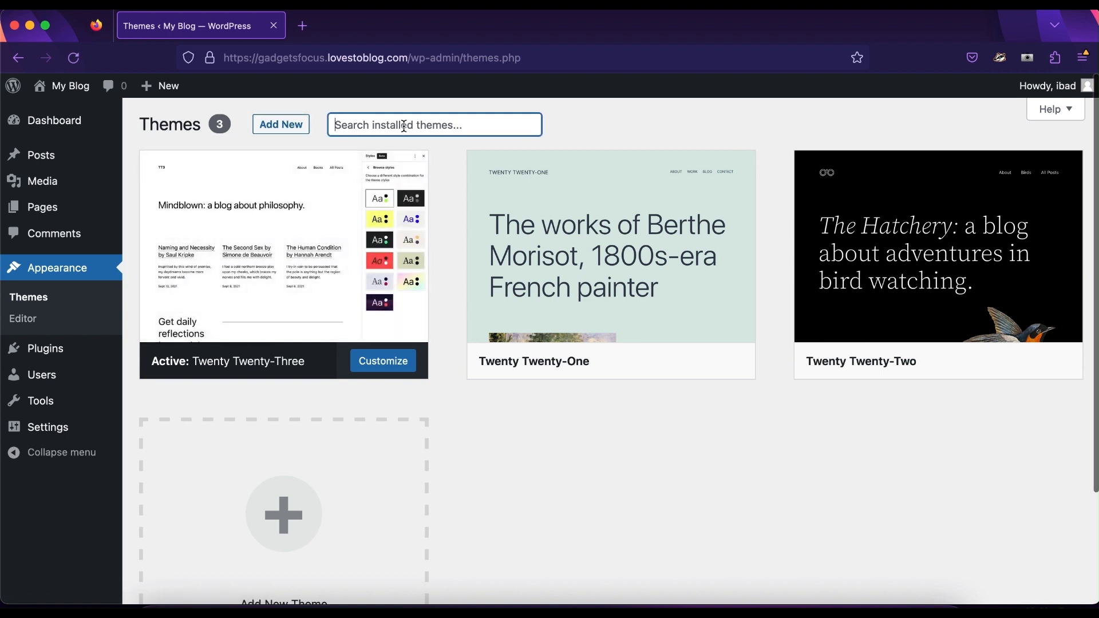
click(291, 127)
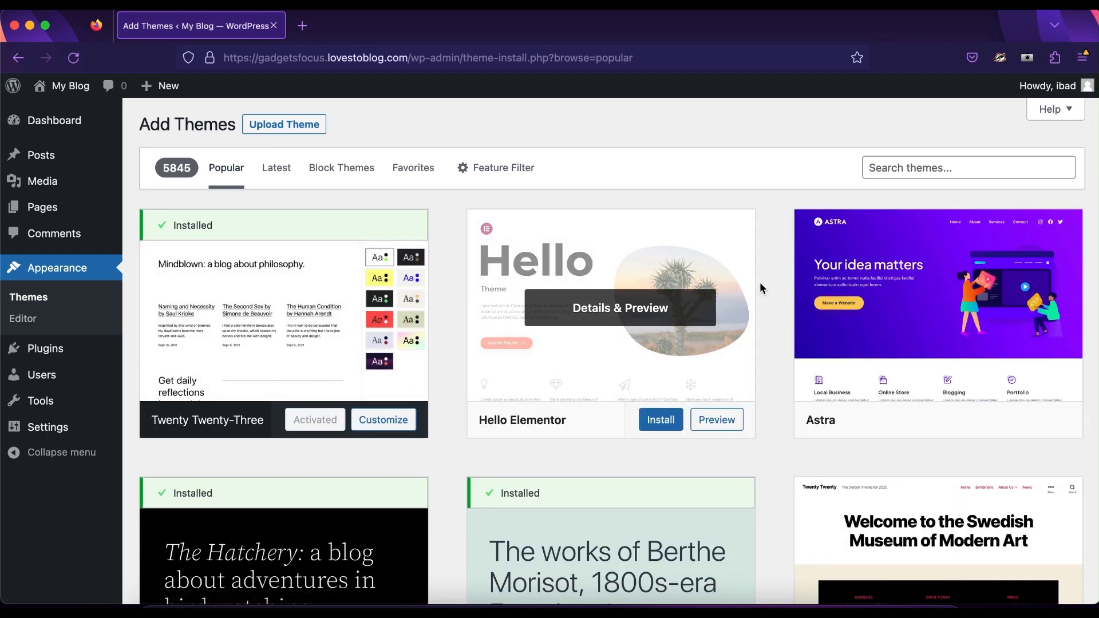
mouse_move(945, 326)
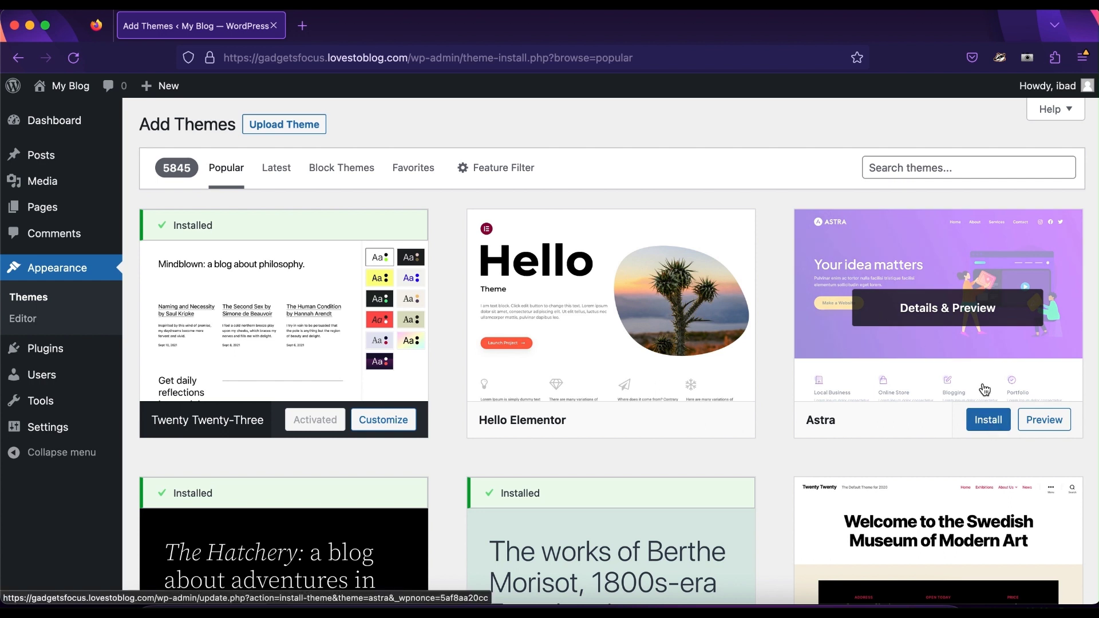
click(979, 382)
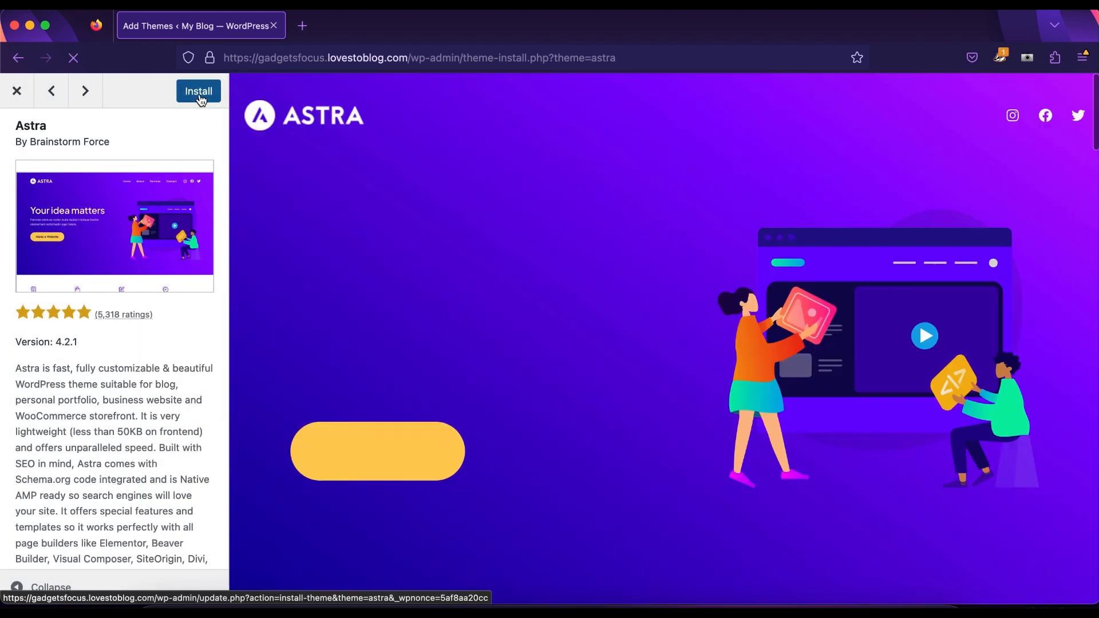
click(201, 93)
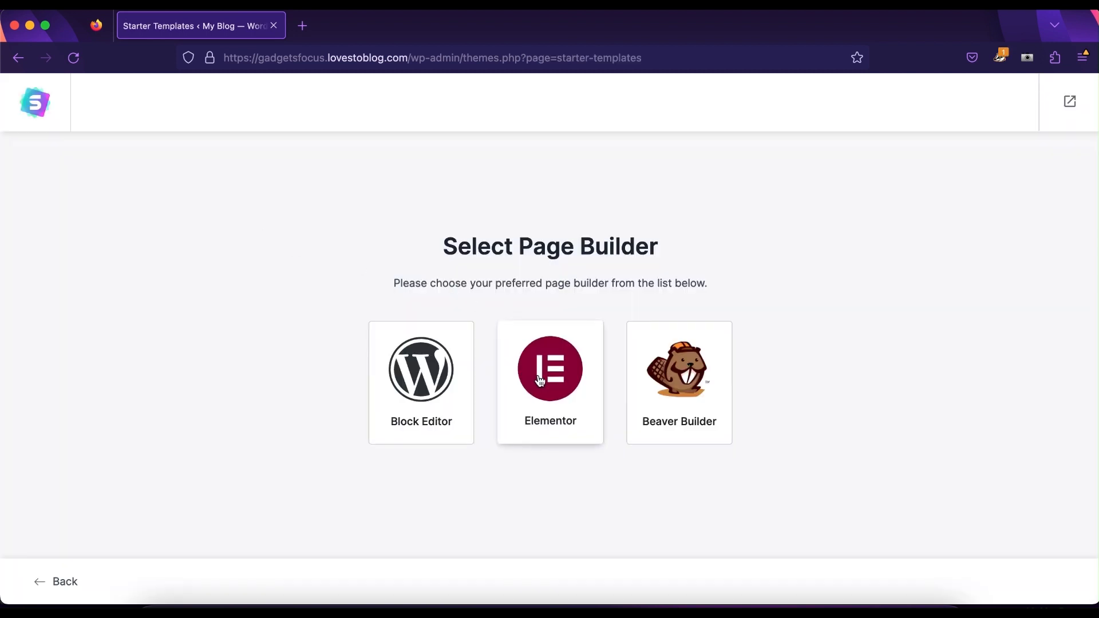
Step: Choose Elementor as the page builder and select the Planet Earth template
click(539, 380)
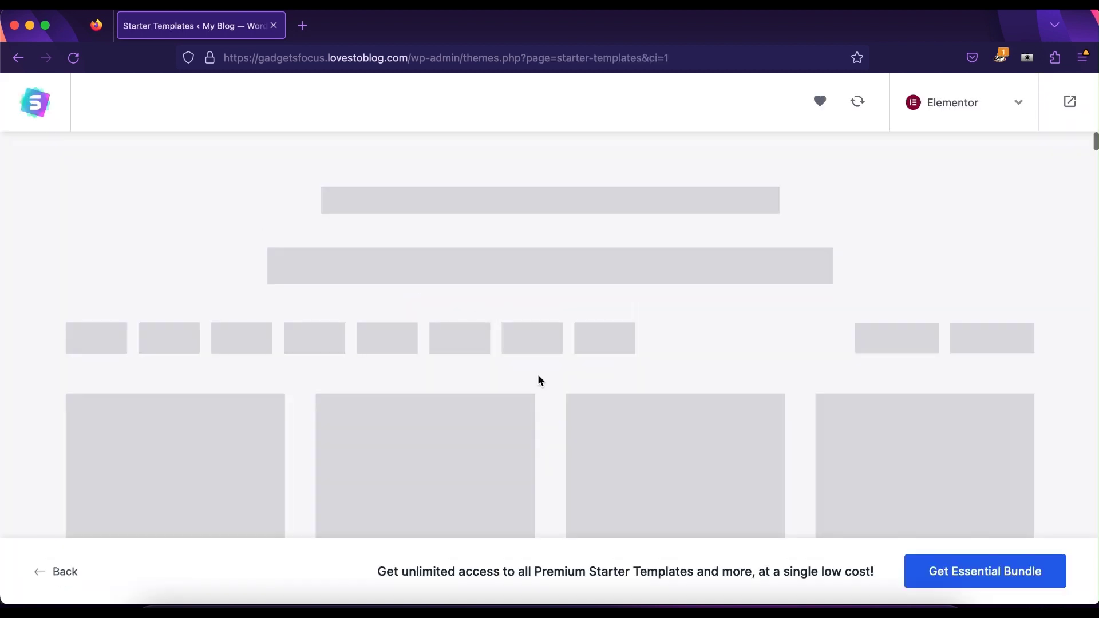
scroll(538, 379, down, 2)
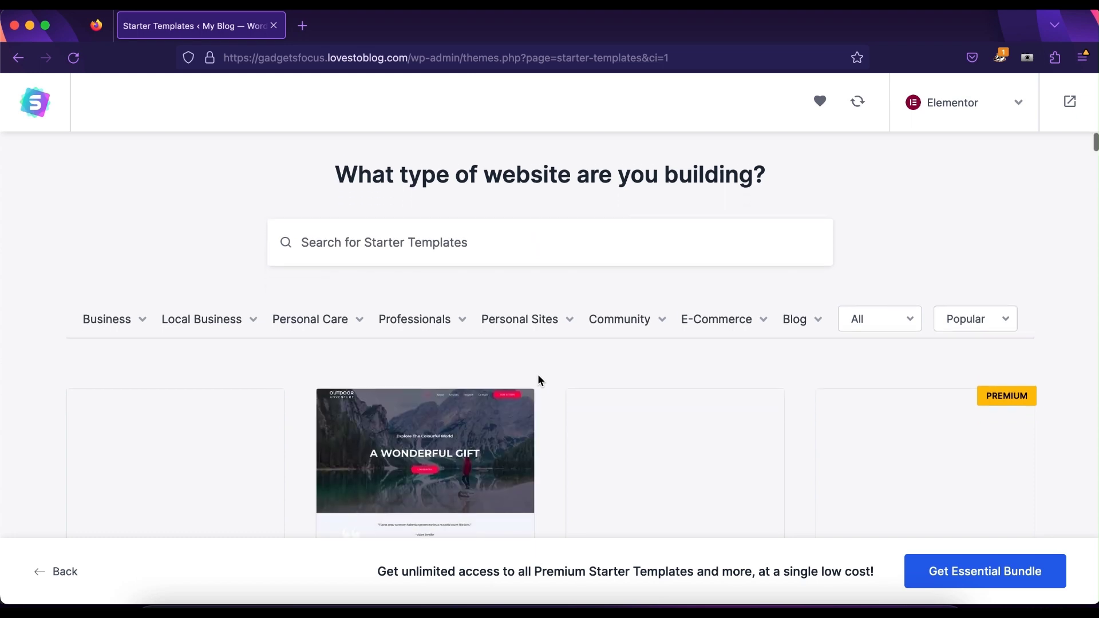
scroll(538, 381, down, 2)
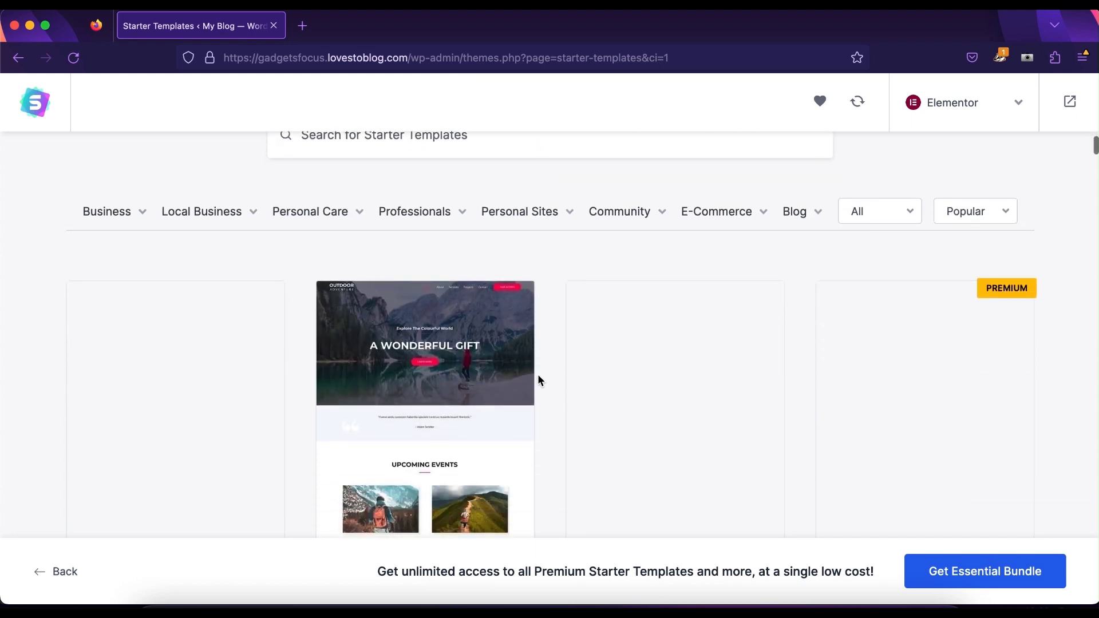
scroll(538, 381, down, 2)
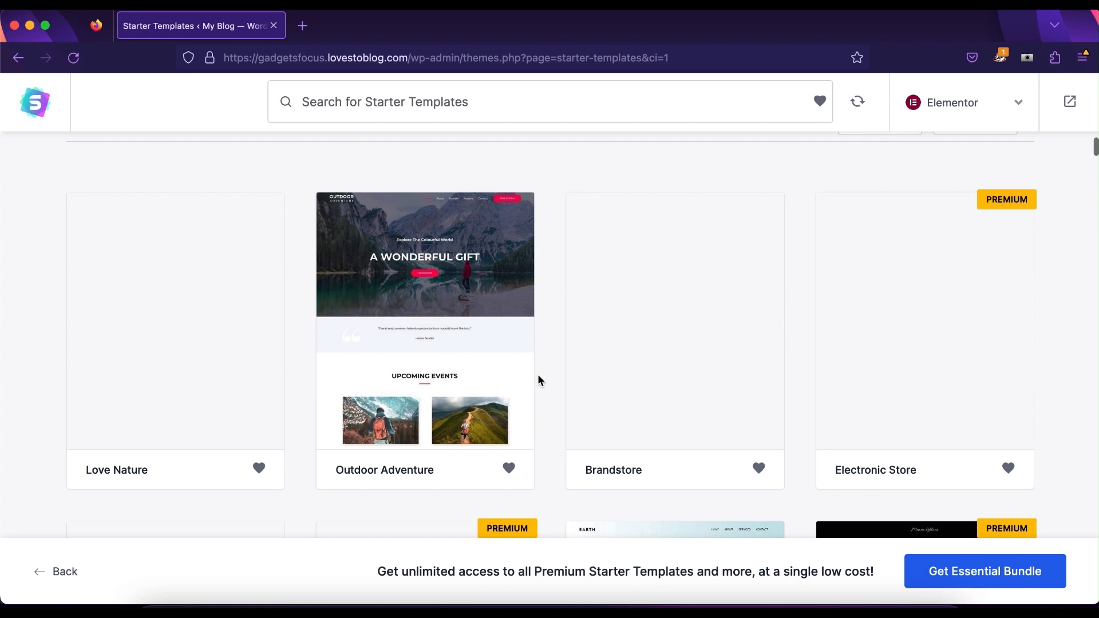
scroll(538, 380, down, 1)
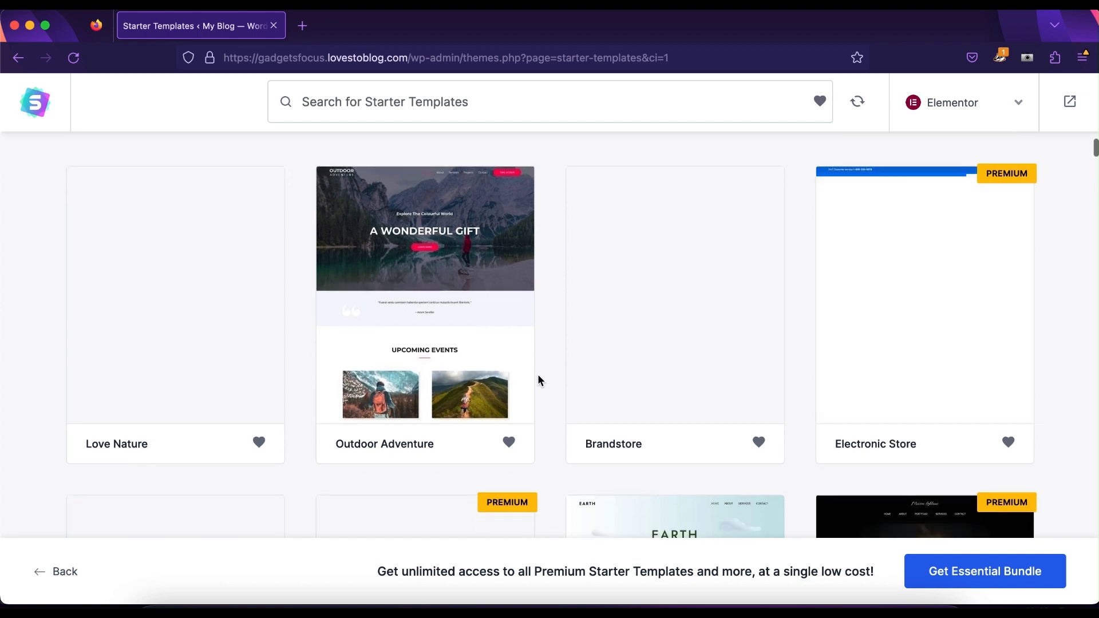
scroll(539, 381, down, 2)
scroll(538, 380, down, 1)
scroll(538, 380, down, 2)
scroll(537, 381, down, 1)
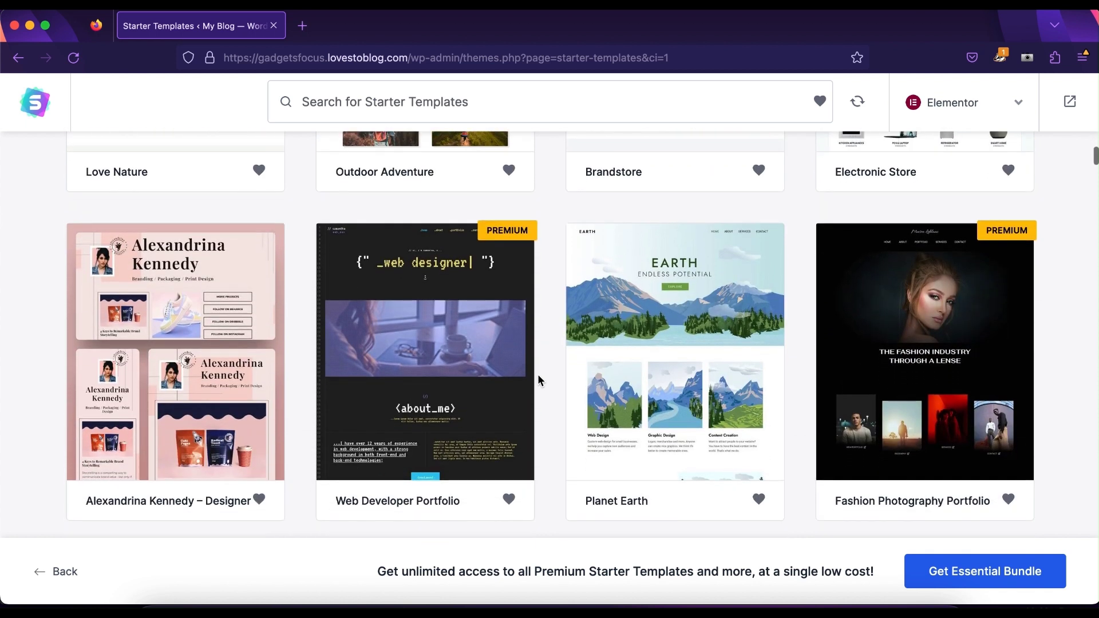
scroll(537, 380, down, 4)
scroll(601, 391, down, 2)
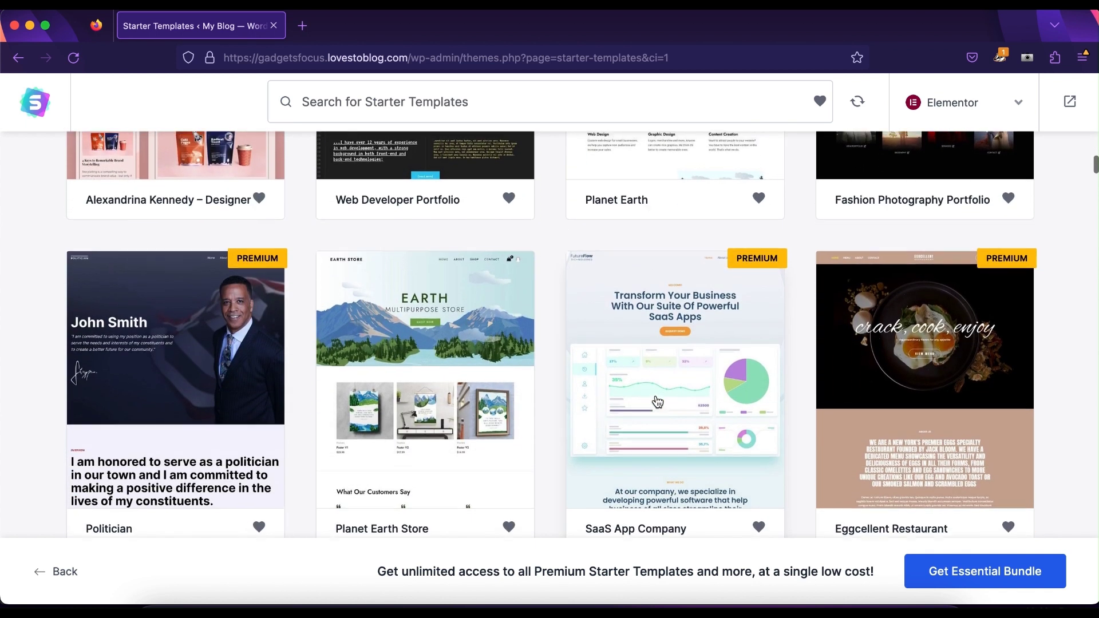
scroll(656, 403, up, 5)
scroll(656, 401, up, 2)
click(656, 401)
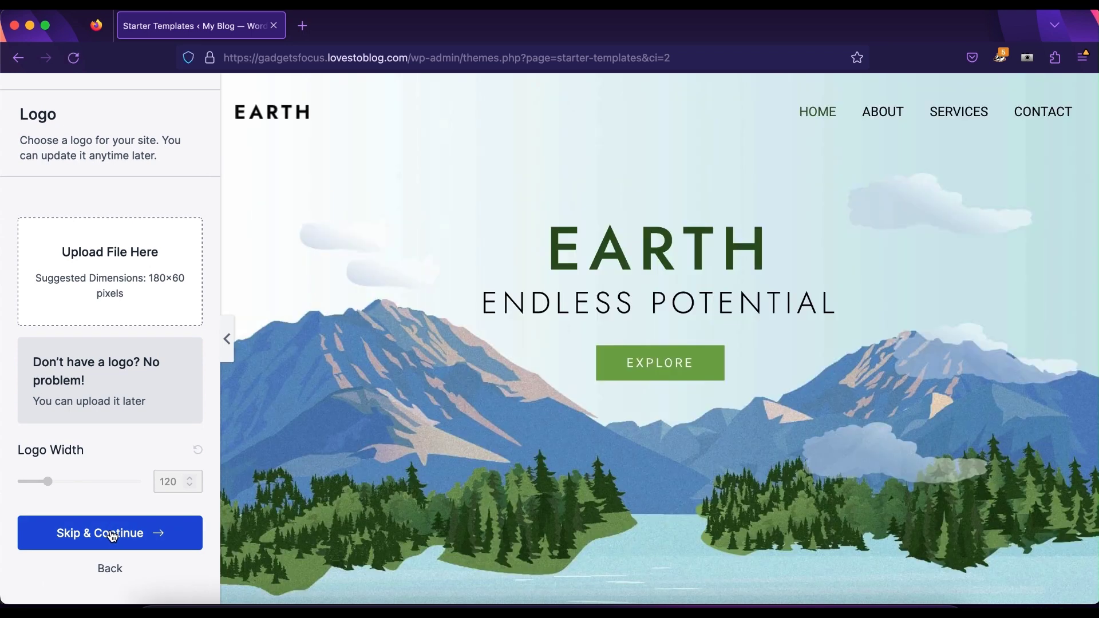
Step: Skip the logo, keep default colours and fonts, and build the Planet Earth site
click(111, 534)
scroll(139, 487, down, 2)
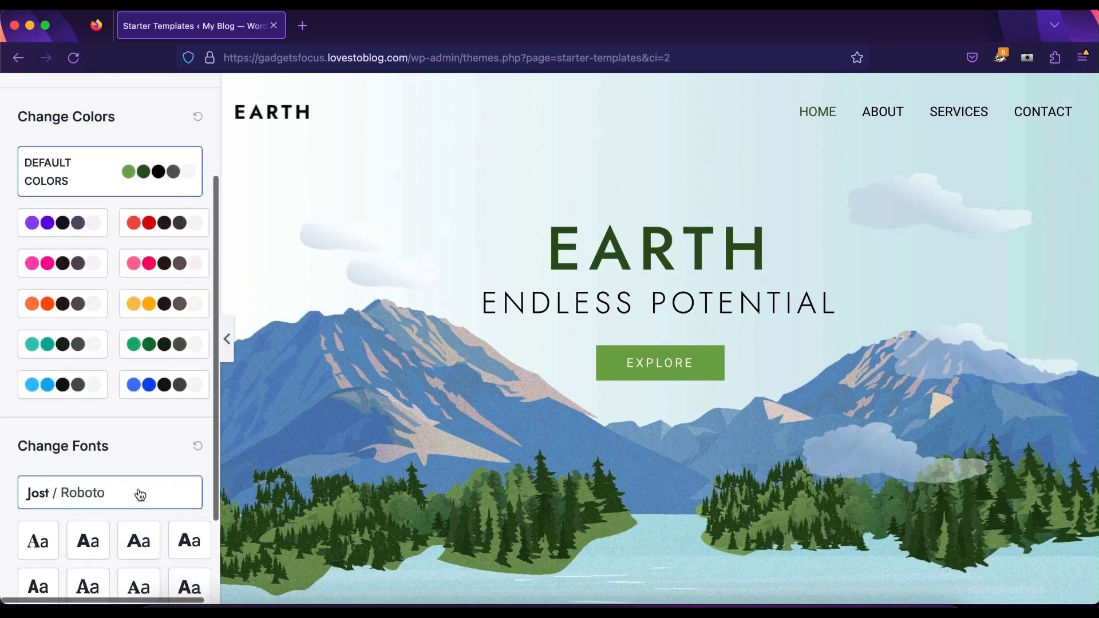
scroll(140, 491, down, 3)
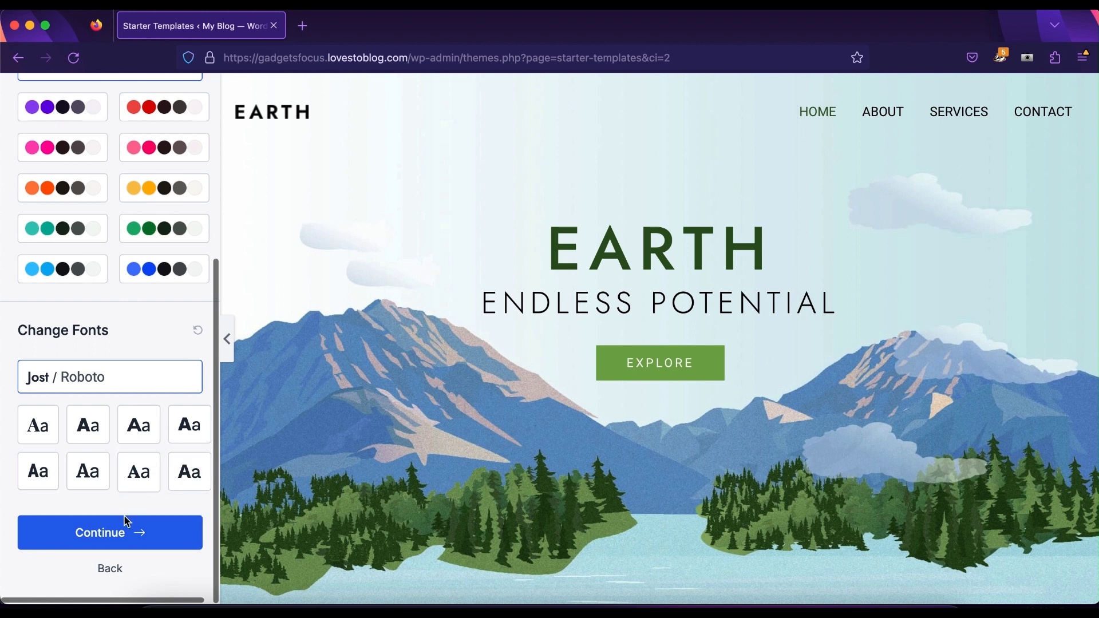
click(119, 532)
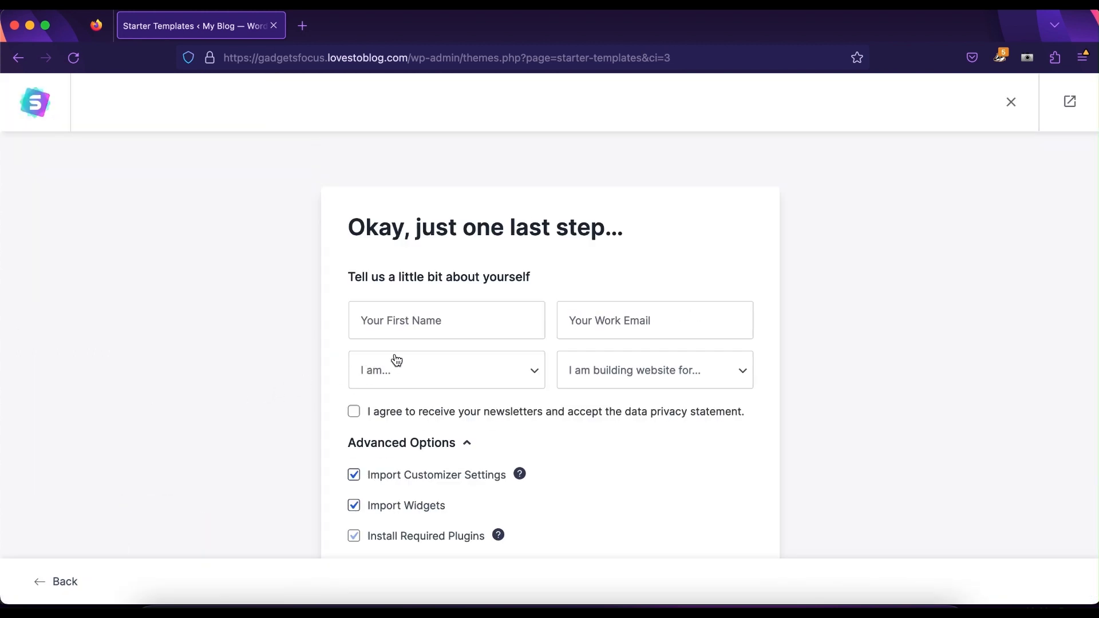
scroll(456, 361, down, 3)
scroll(455, 360, down, 2)
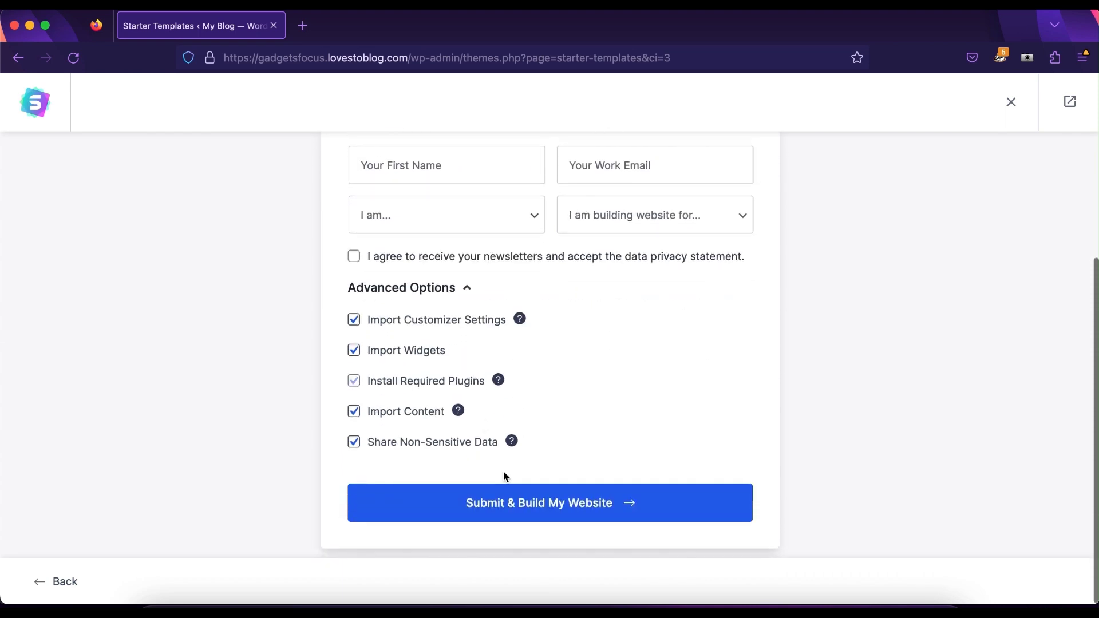
scroll(532, 432, up, 2)
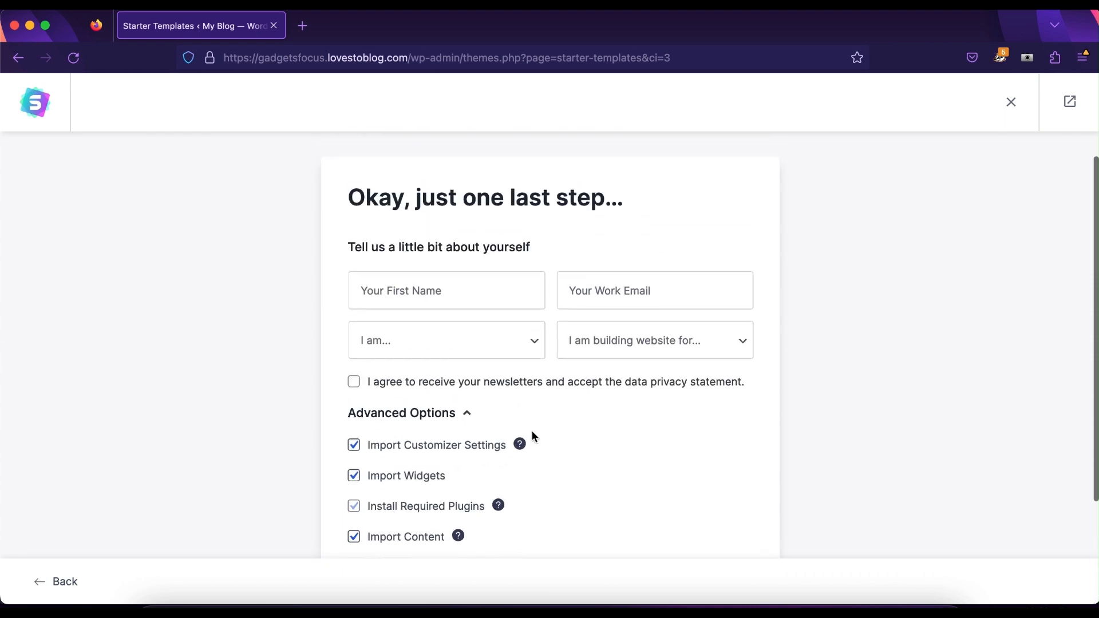
scroll(533, 437, down, 2)
click(524, 498)
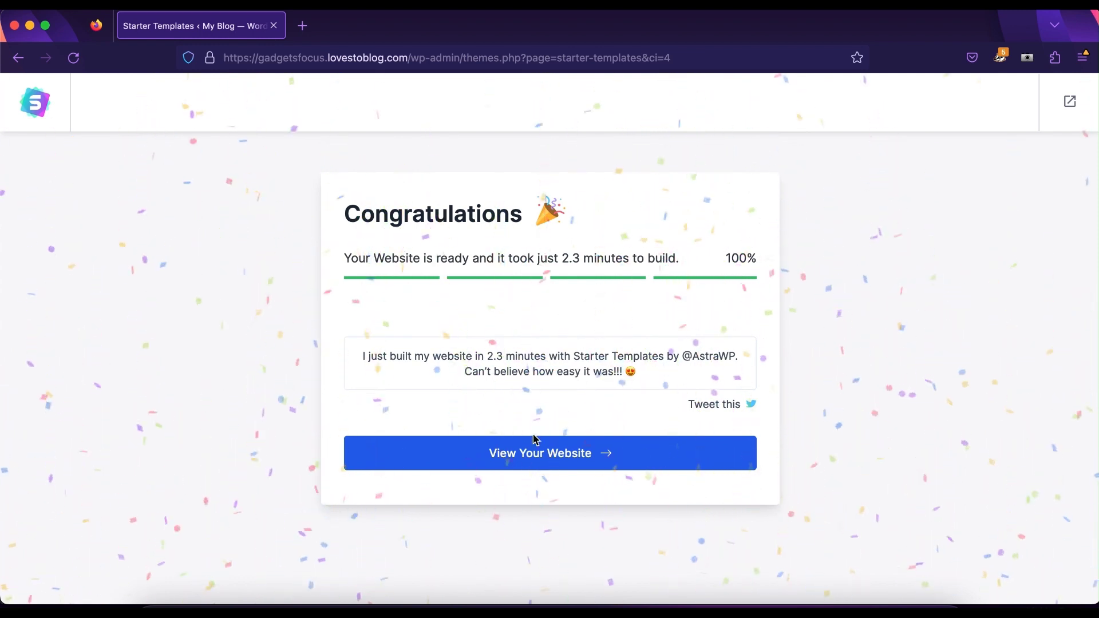
Step: Open the finished Earth website in a new tab and view its homepage down to About Us
click(529, 462)
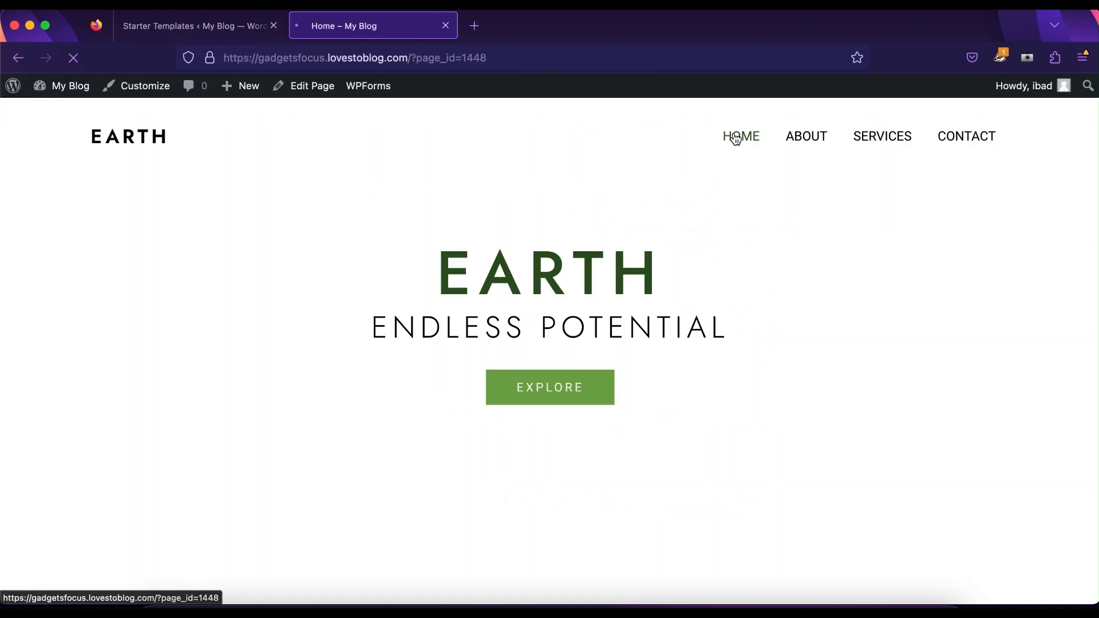
scroll(729, 223, down, 1)
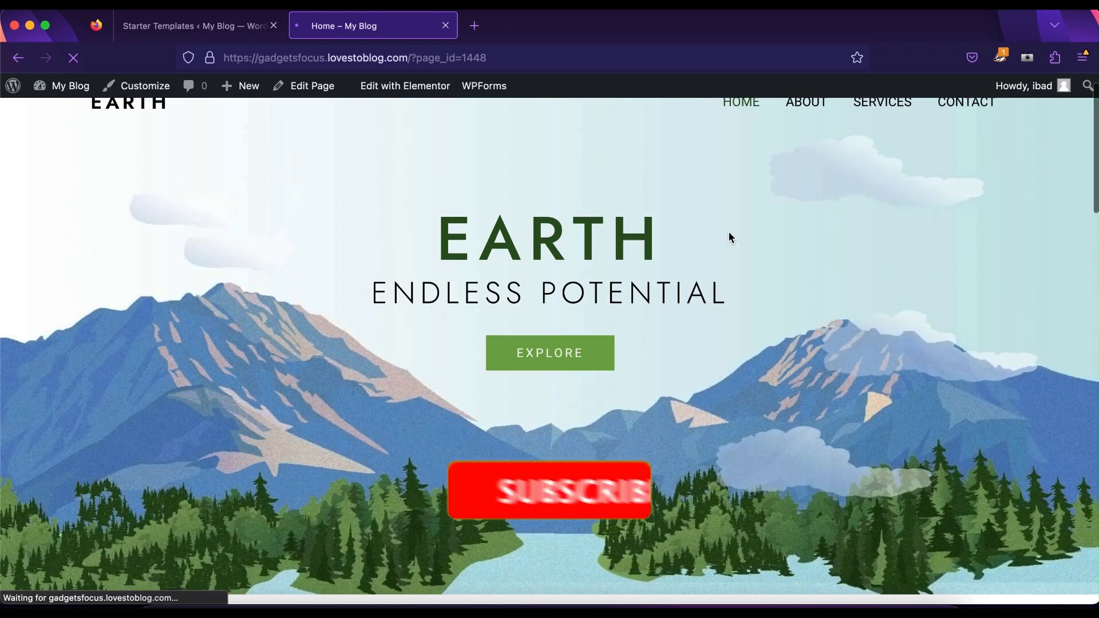
scroll(729, 232, down, 2)
scroll(728, 231, down, 2)
scroll(728, 232, down, 3)
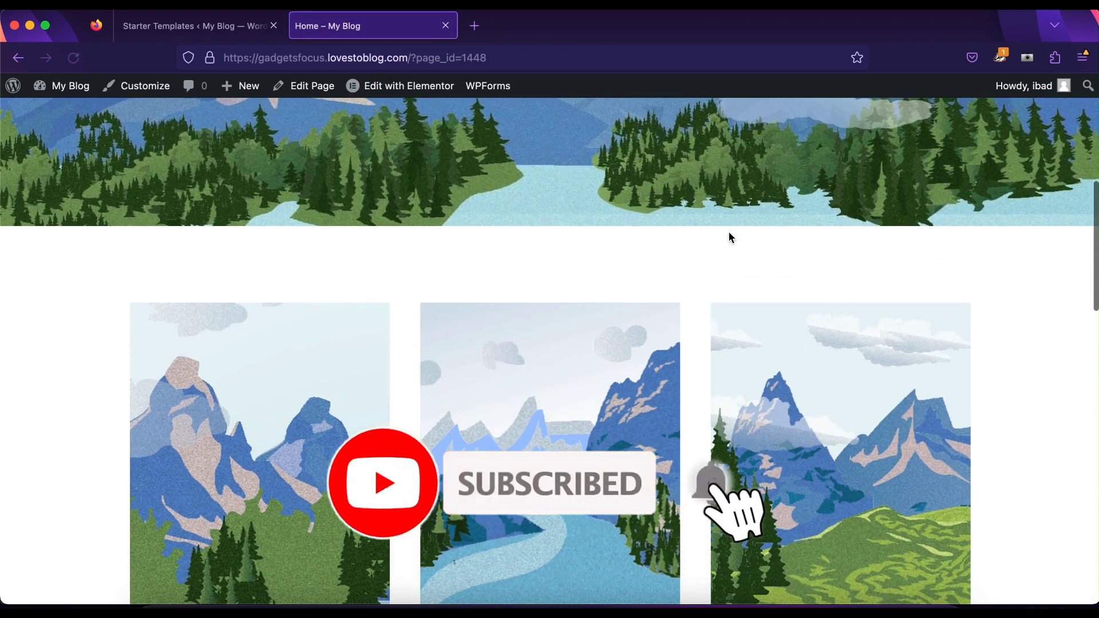
scroll(728, 231, down, 3)
scroll(728, 231, down, 1)
scroll(728, 236, down, 2)
scroll(728, 237, down, 5)
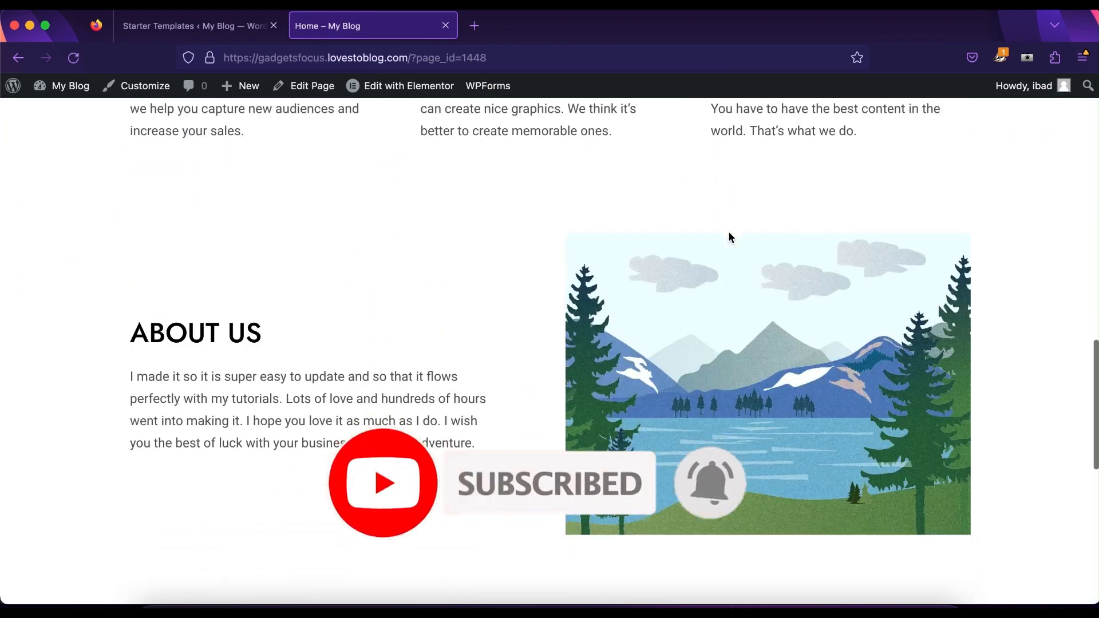